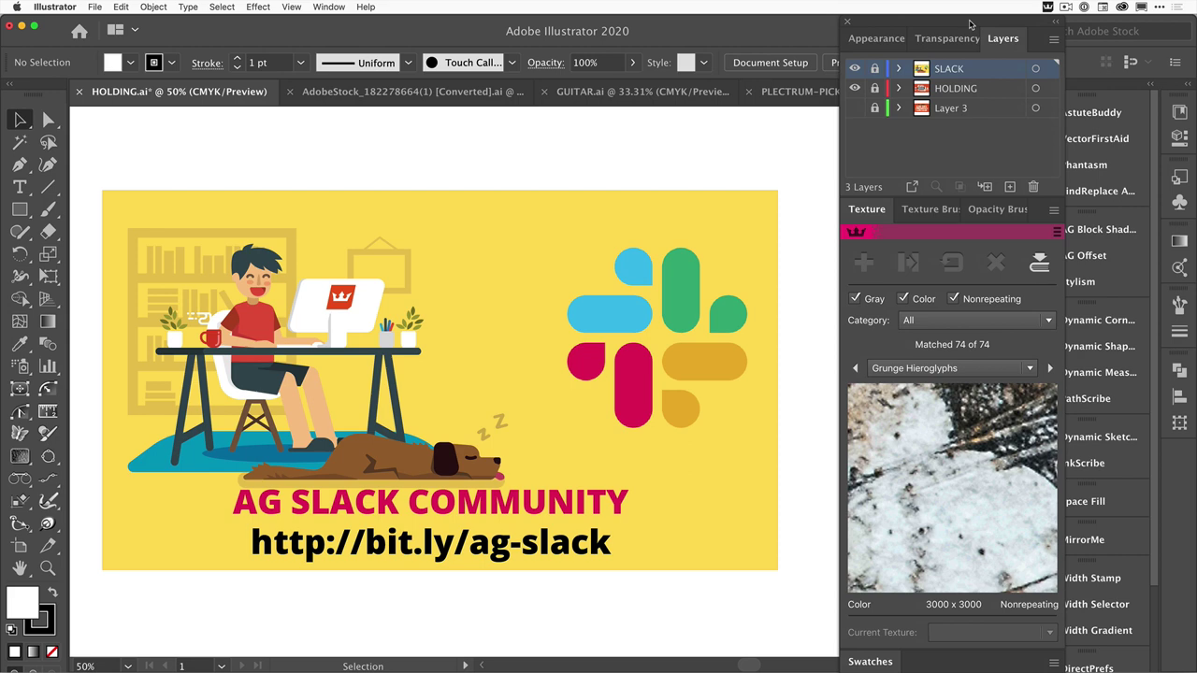
left_click(494, 97)
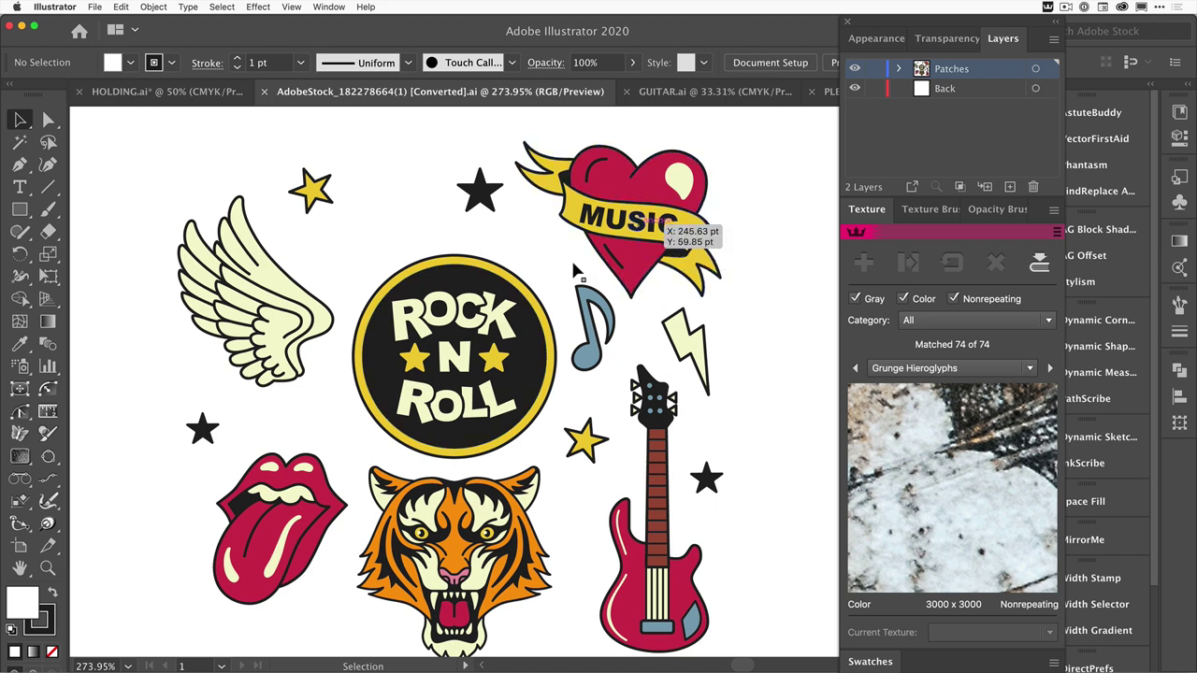
left_click(289, 522)
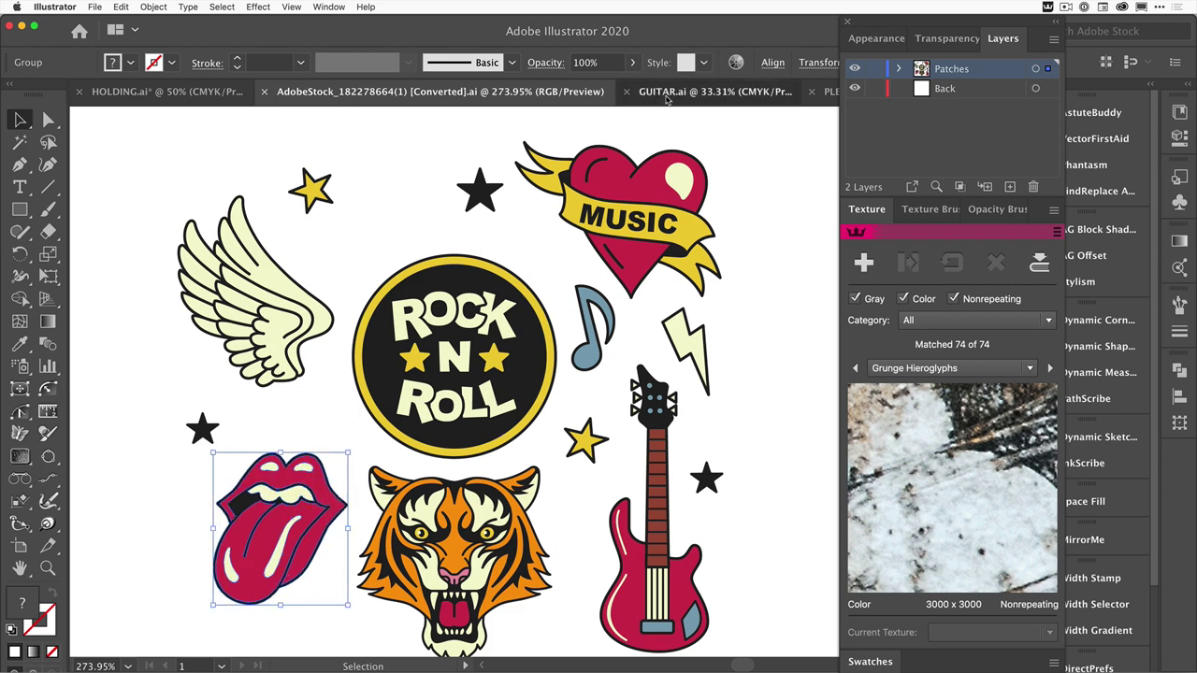
left_click(715, 92)
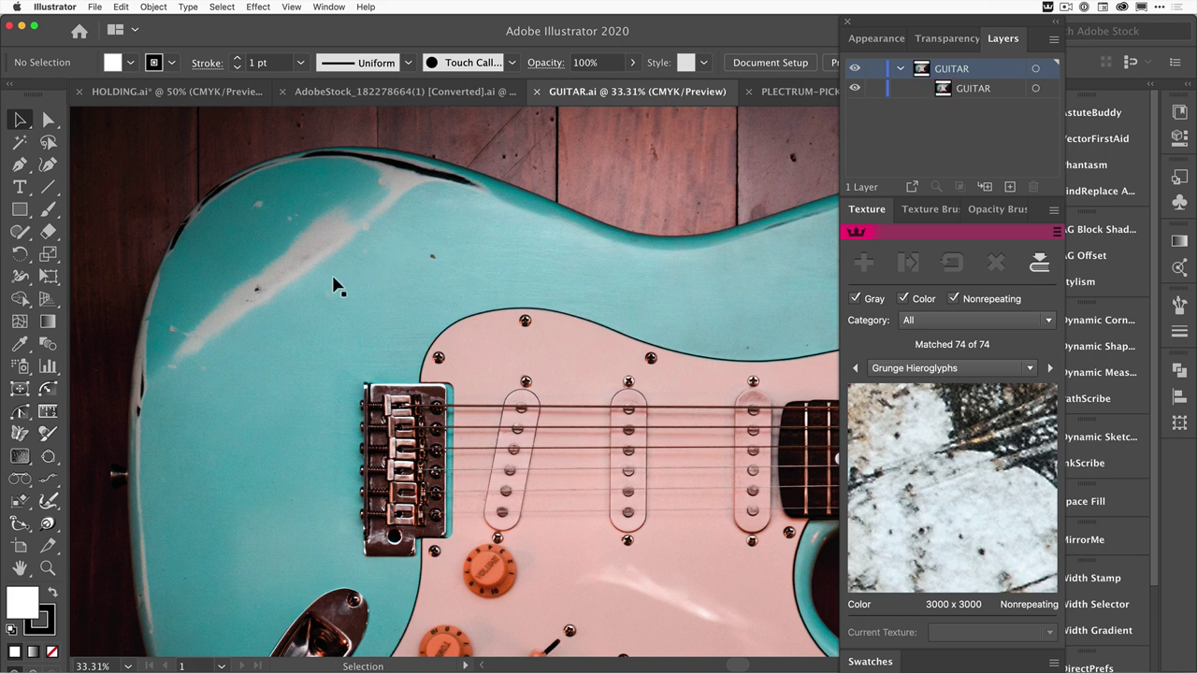
key("ctrl+v")
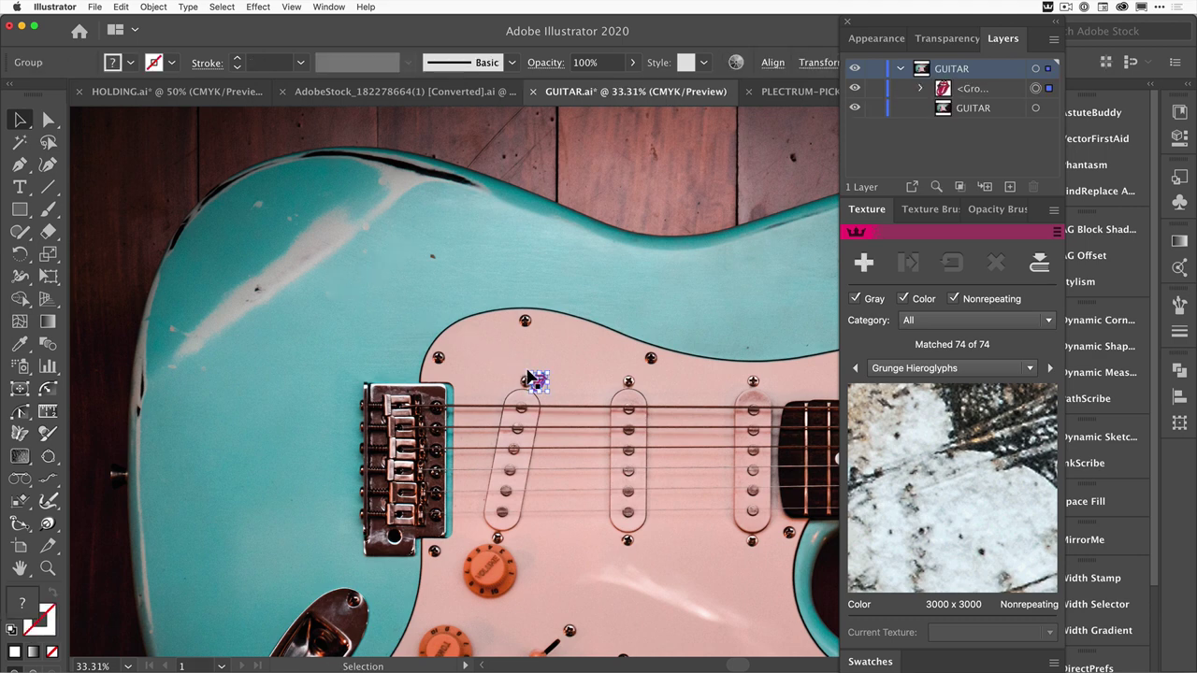
Step: Enlarge the pasted lips artwork, tilt it clockwise and place it on the turquoise guitar body above and left of the bridge
left_click_drag(530, 377, 352, 169)
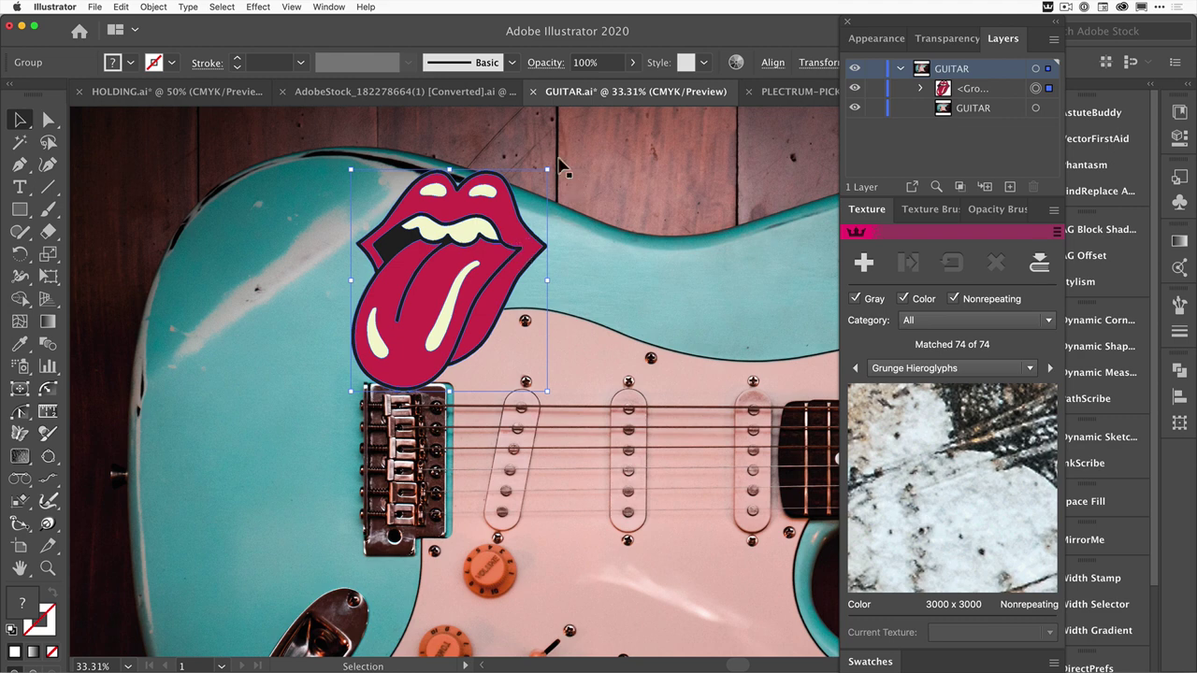
left_click_drag(554, 170, 585, 200)
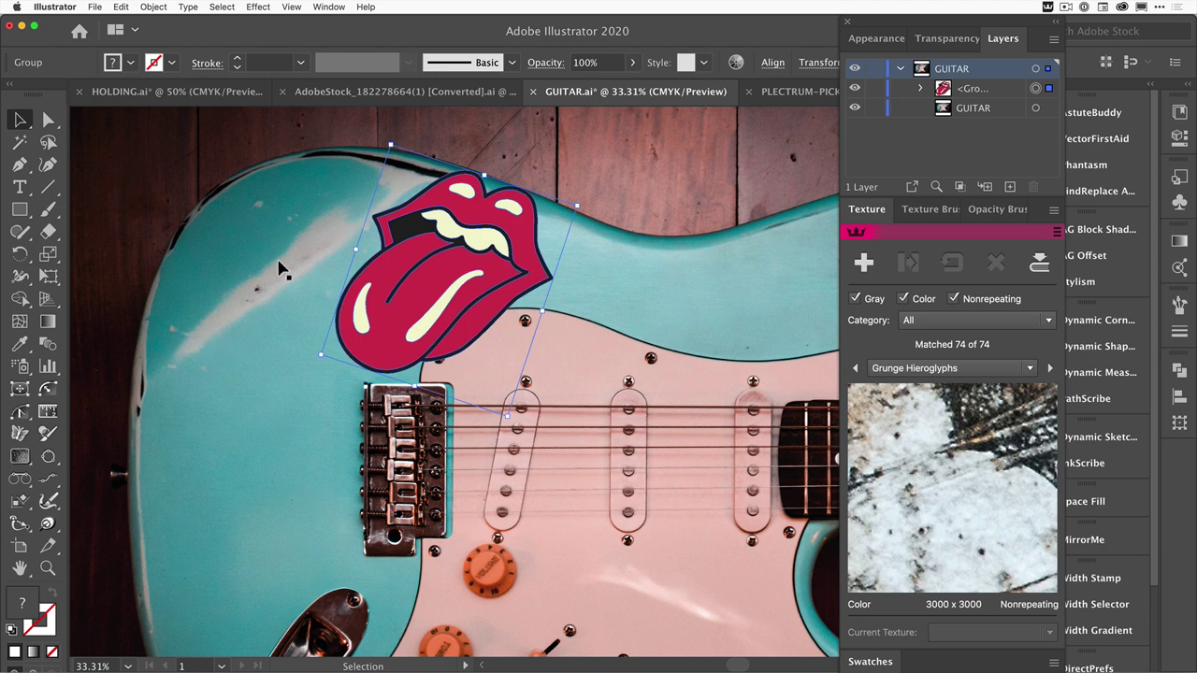
left_click_drag(425, 292, 297, 318)
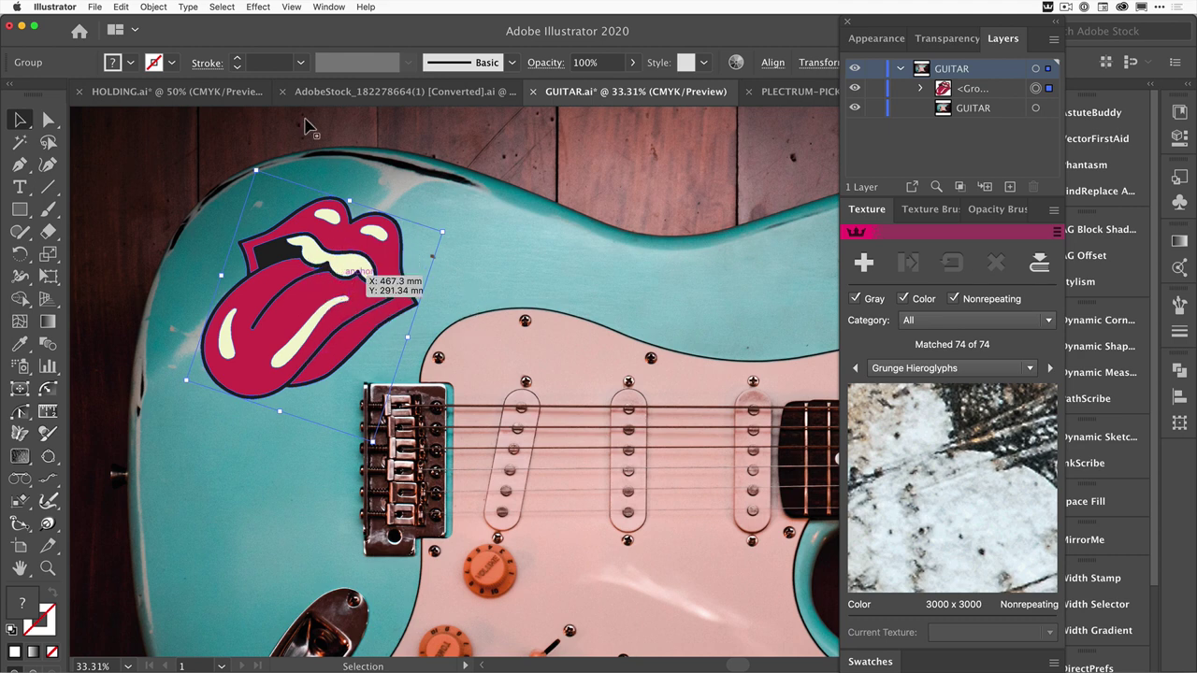
left_click(291, 7)
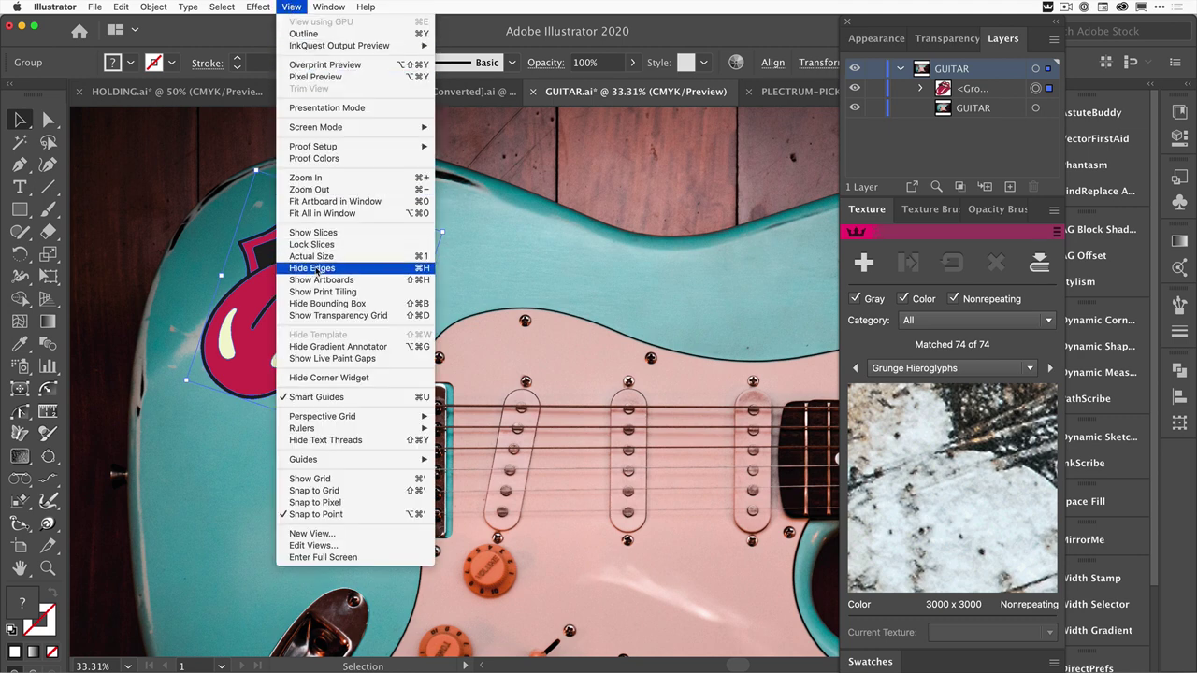
left_click(230, 207)
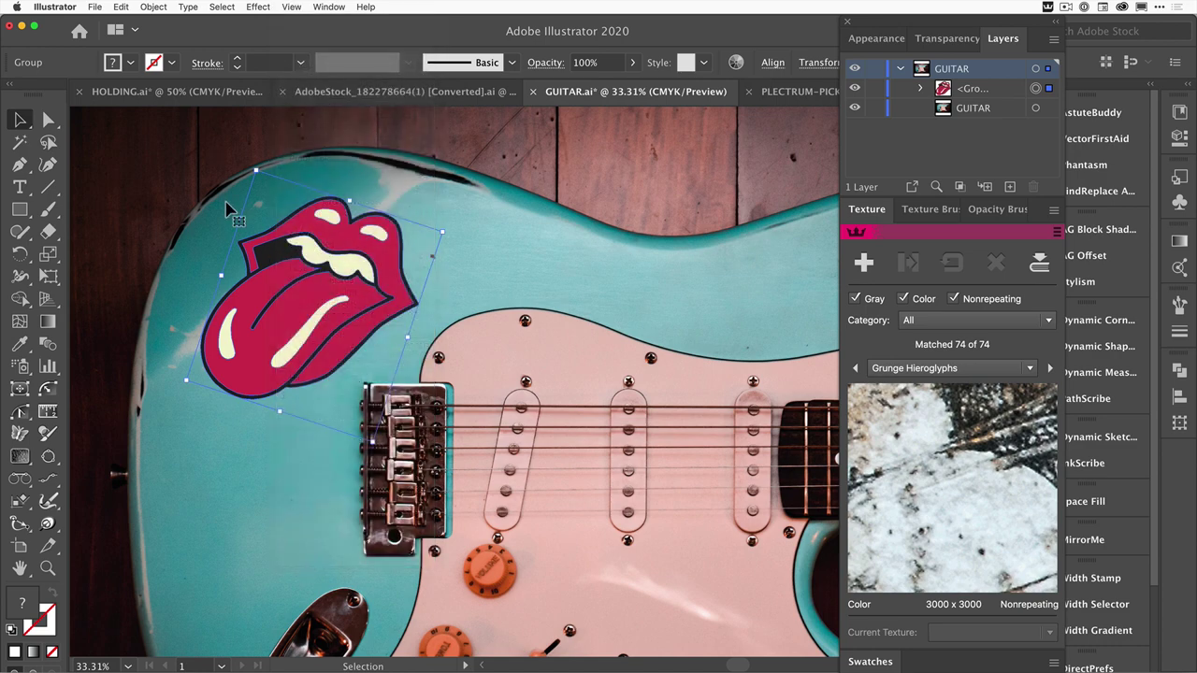
Step: Filter the texture library to the RetroSupply Texture Snack Pack category
left_click(1049, 320)
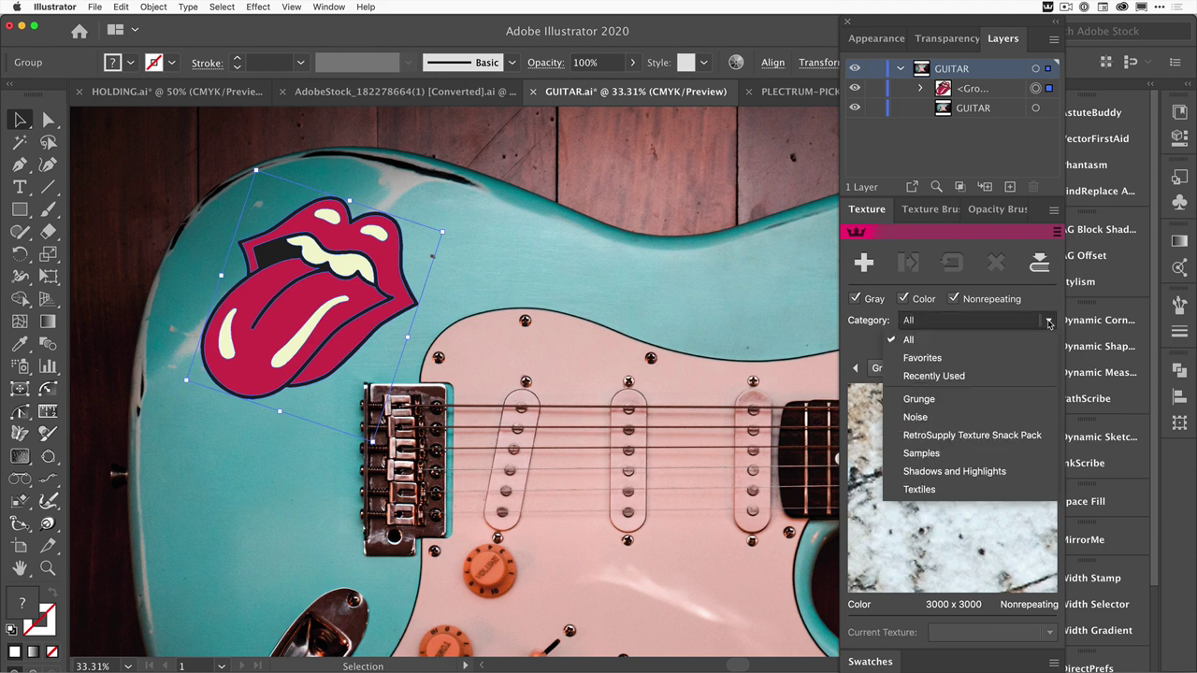
left_click(946, 436)
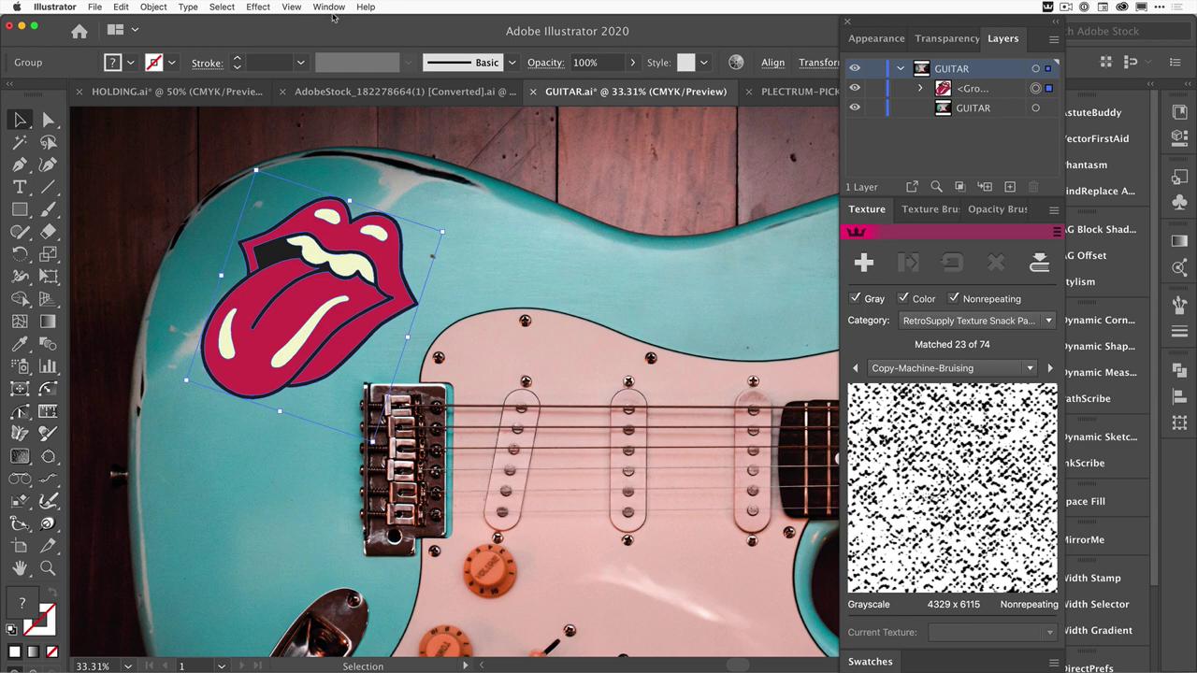
left_click(331, 9)
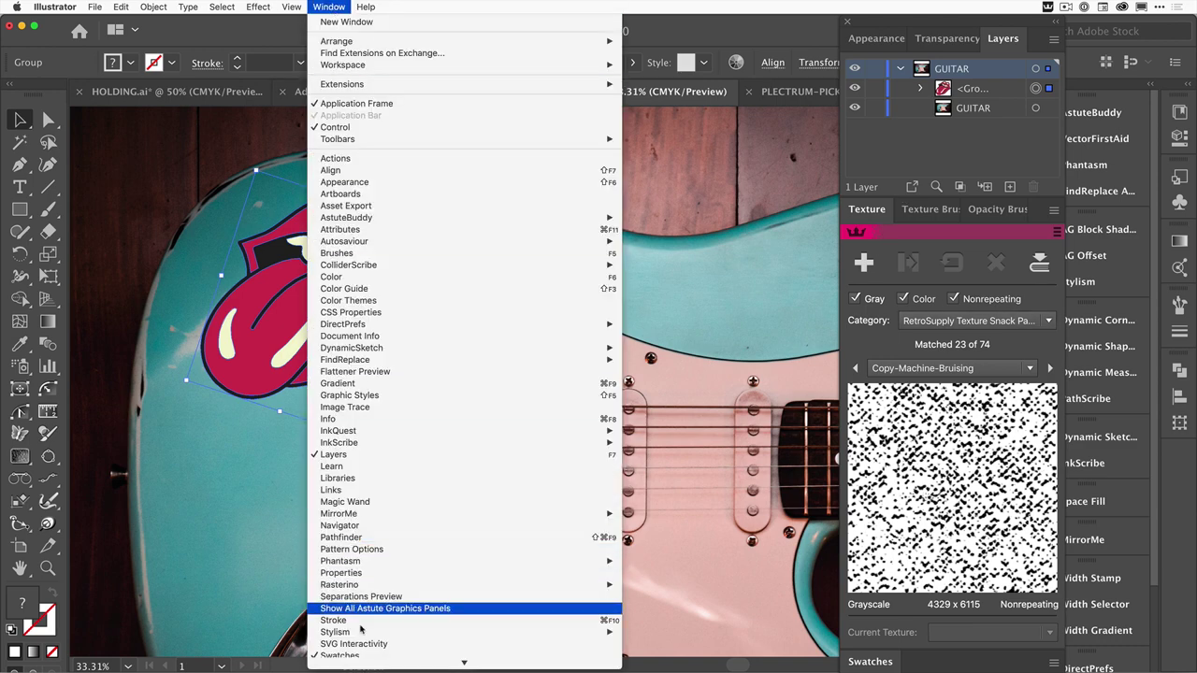
scroll(360, 629, "down", 3)
mouse_move(385, 615)
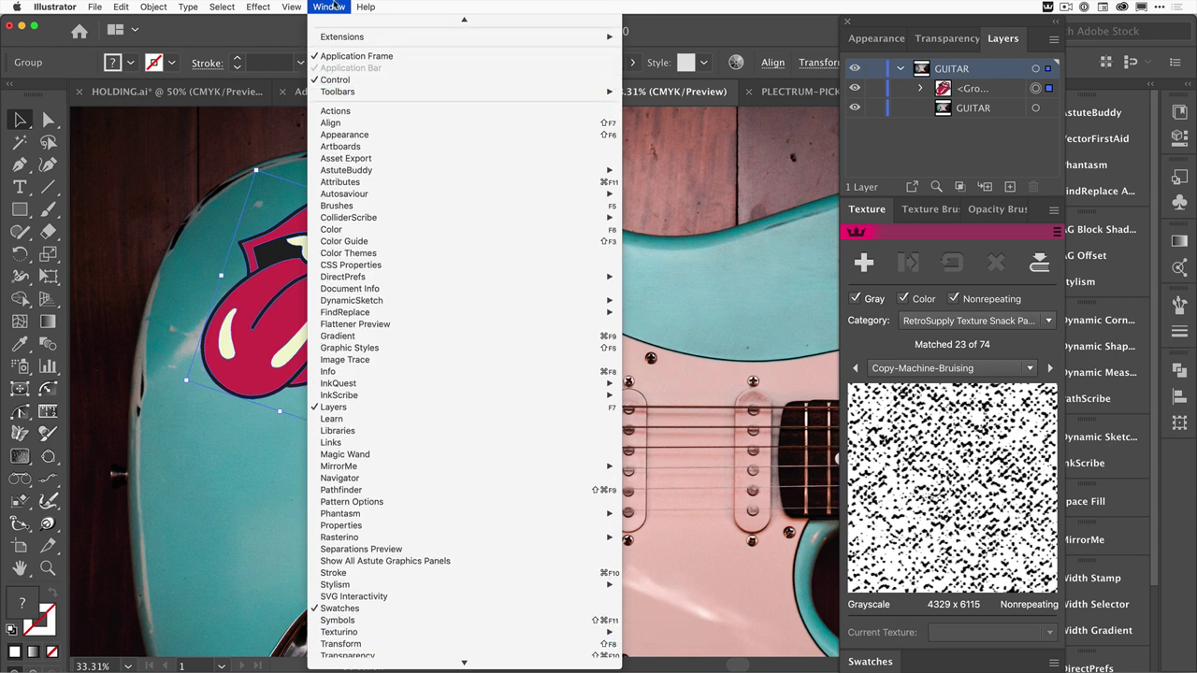
left_click(614, 62)
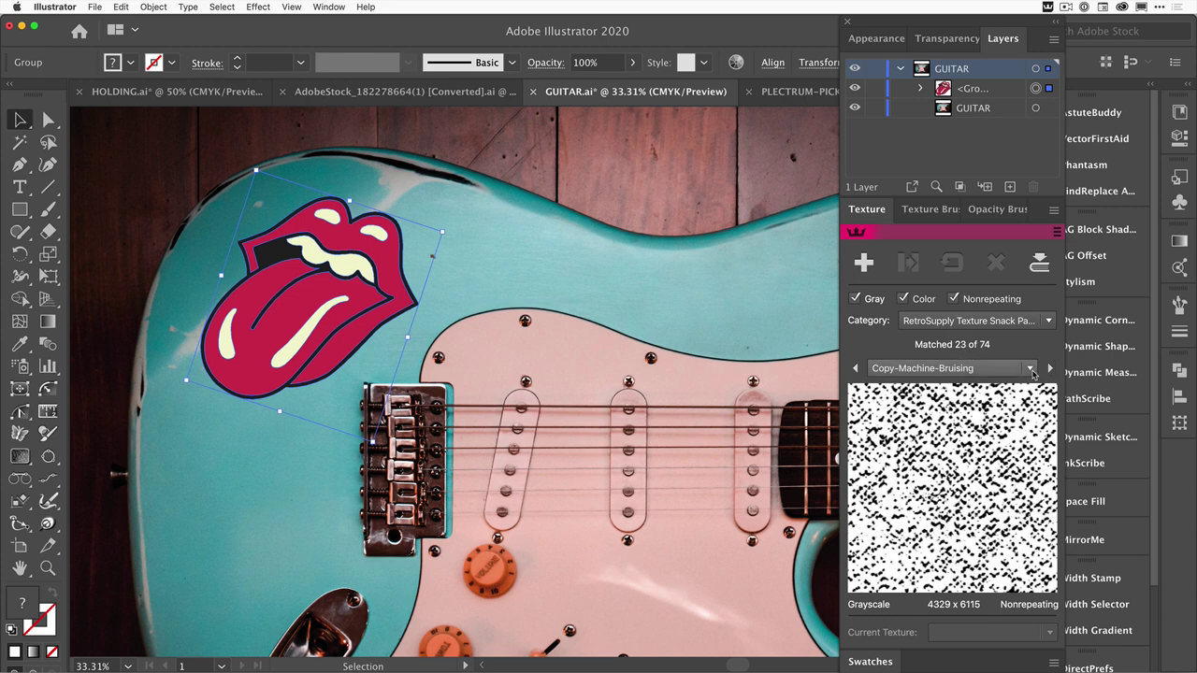
Step: Choose the Old-Bandage-Tin texture and shift its preview to inspect the scratches
left_click(954, 368)
scroll(962, 299, "down", 3)
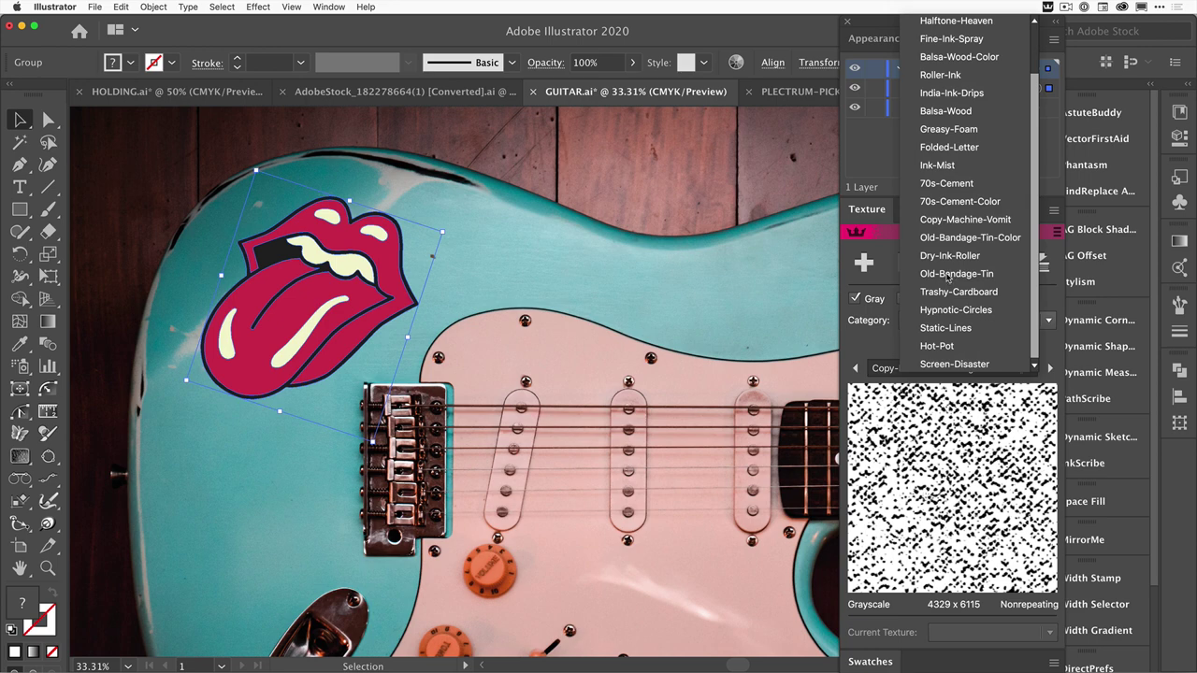
scroll(947, 278, "up", 1)
scroll(949, 271, "down", 1)
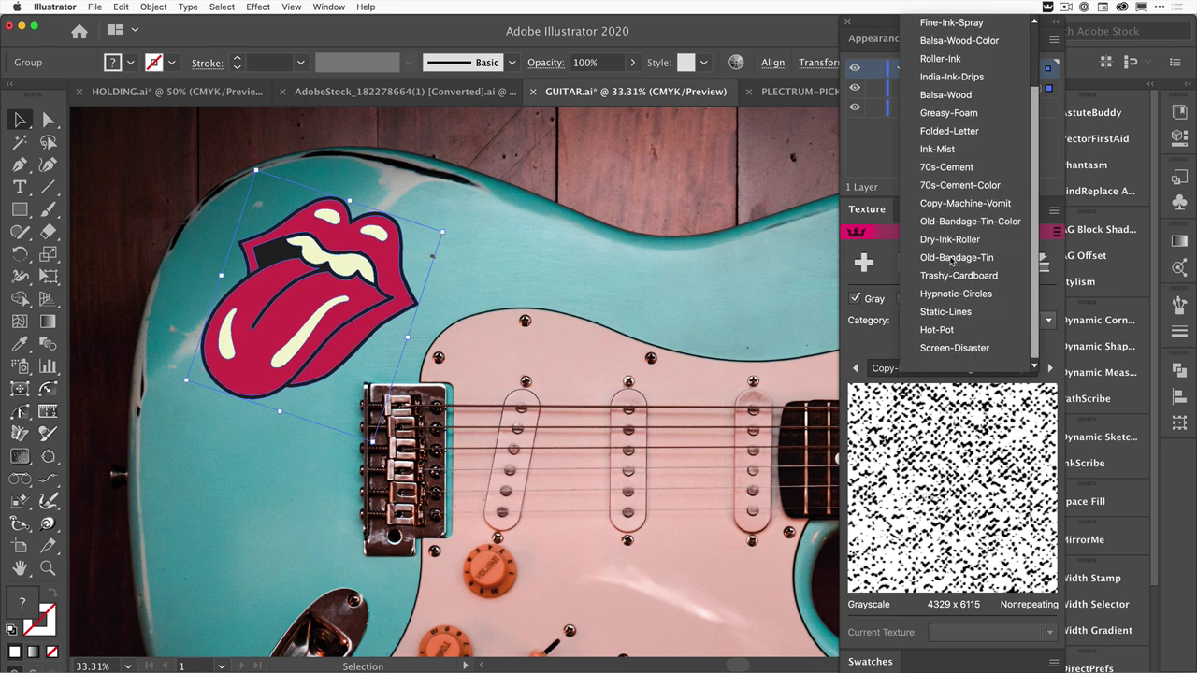
left_click(951, 261)
mouse_move(932, 442)
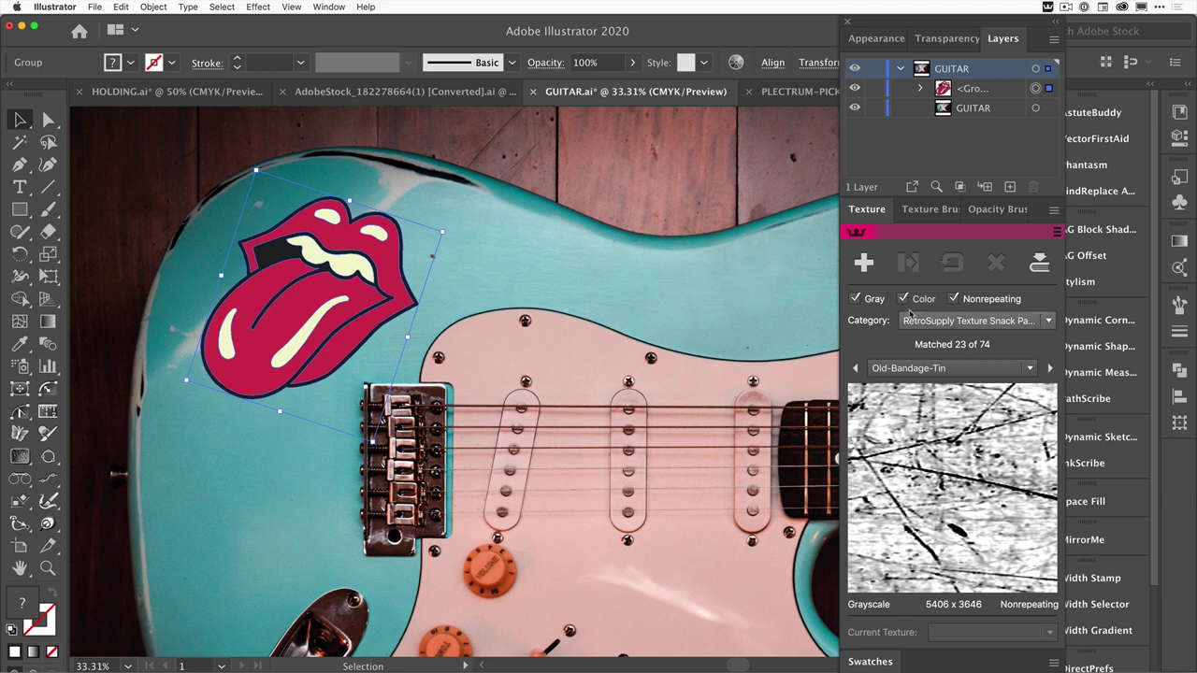
mouse_move(995, 387)
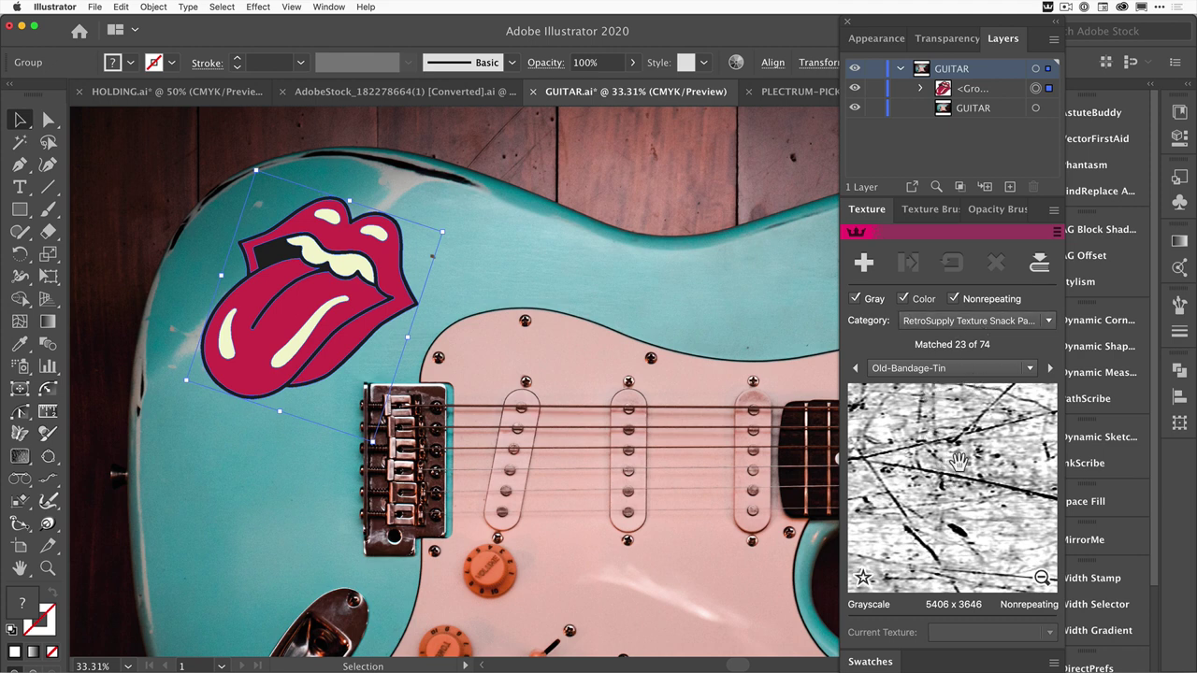
left_click_drag(935, 477, 931, 460)
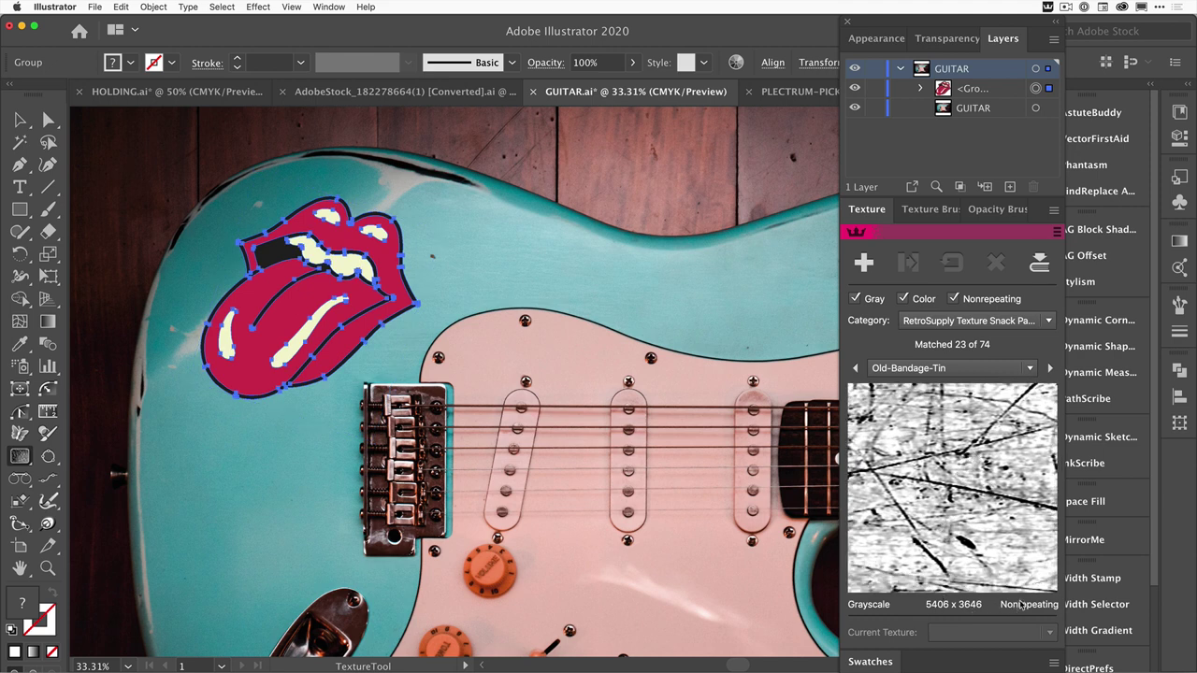
Step: Hide the selection edges of the lips artwork so its paths do not obscure it
mouse_move(966, 498)
left_click(291, 8)
left_click(311, 264)
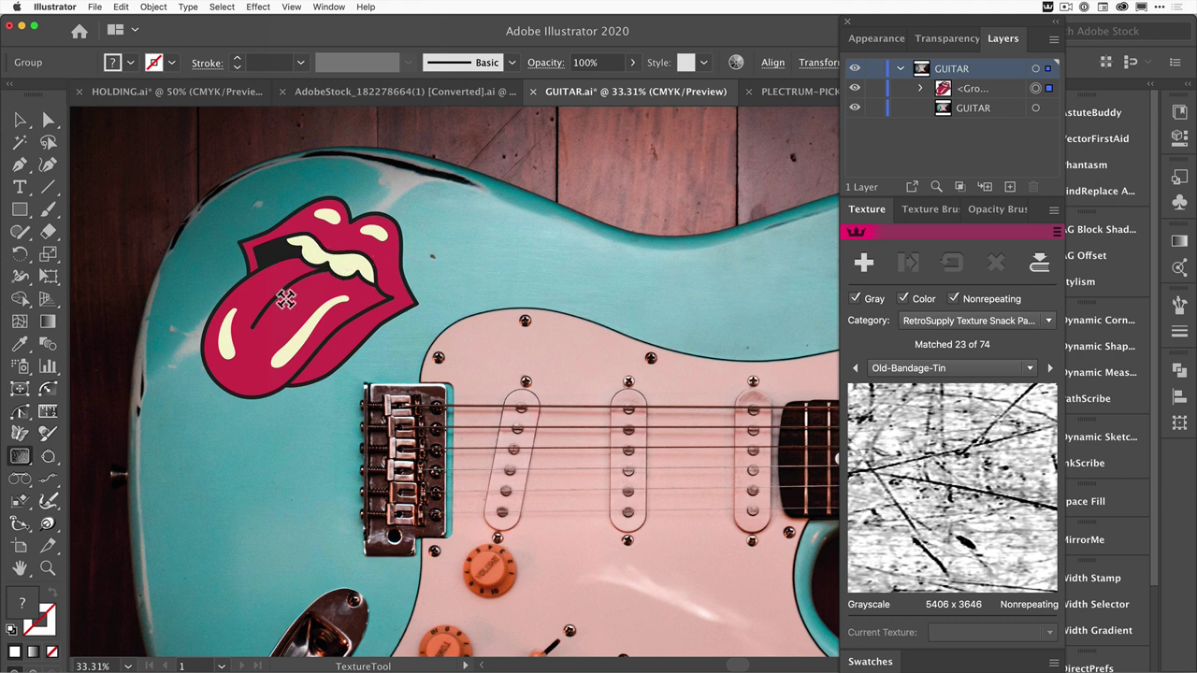
Step: Select the lips artwork as a whole and apply the Old-Bandage-Tin texture to it
left_click(20, 120)
left_click(353, 301)
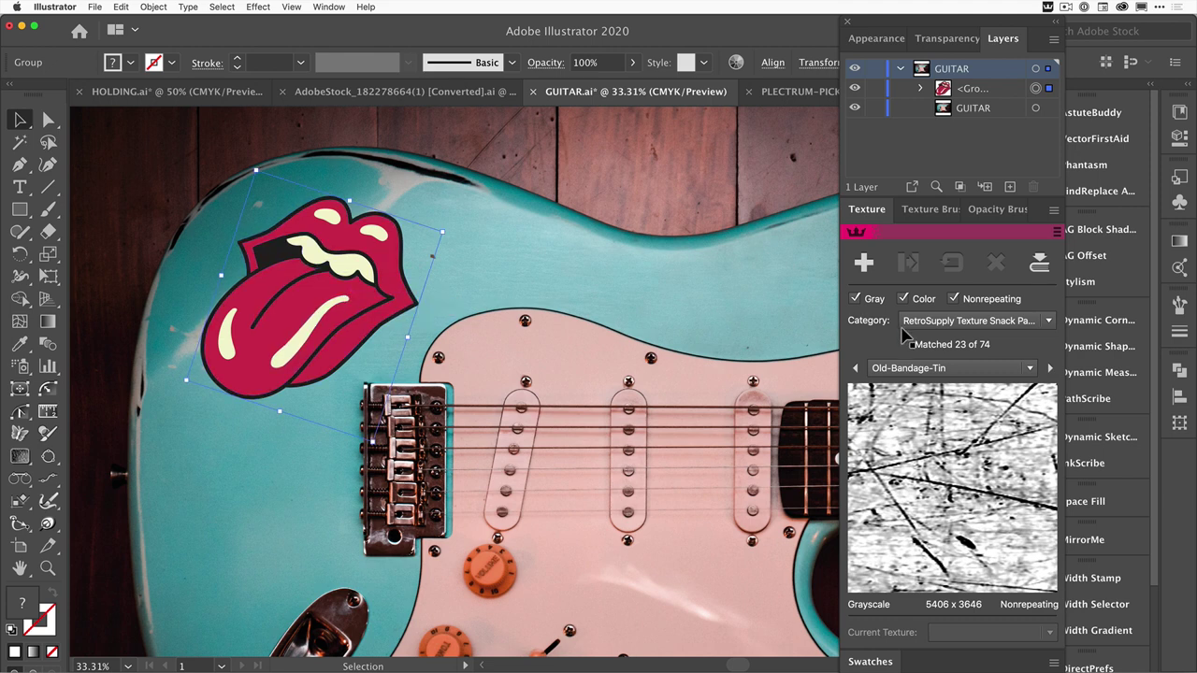
left_click(863, 264)
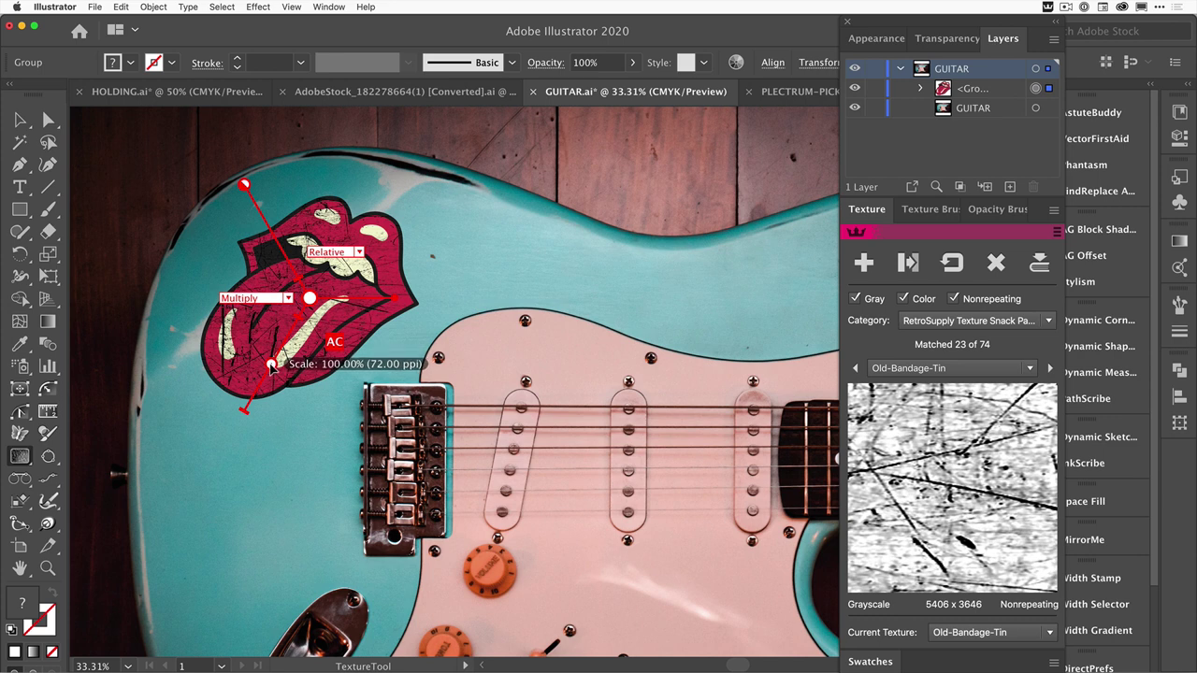
Step: Scale the texture on the lips down to about 28% and rotate it counter-clockwise
left_click_drag(270, 366, 281, 354)
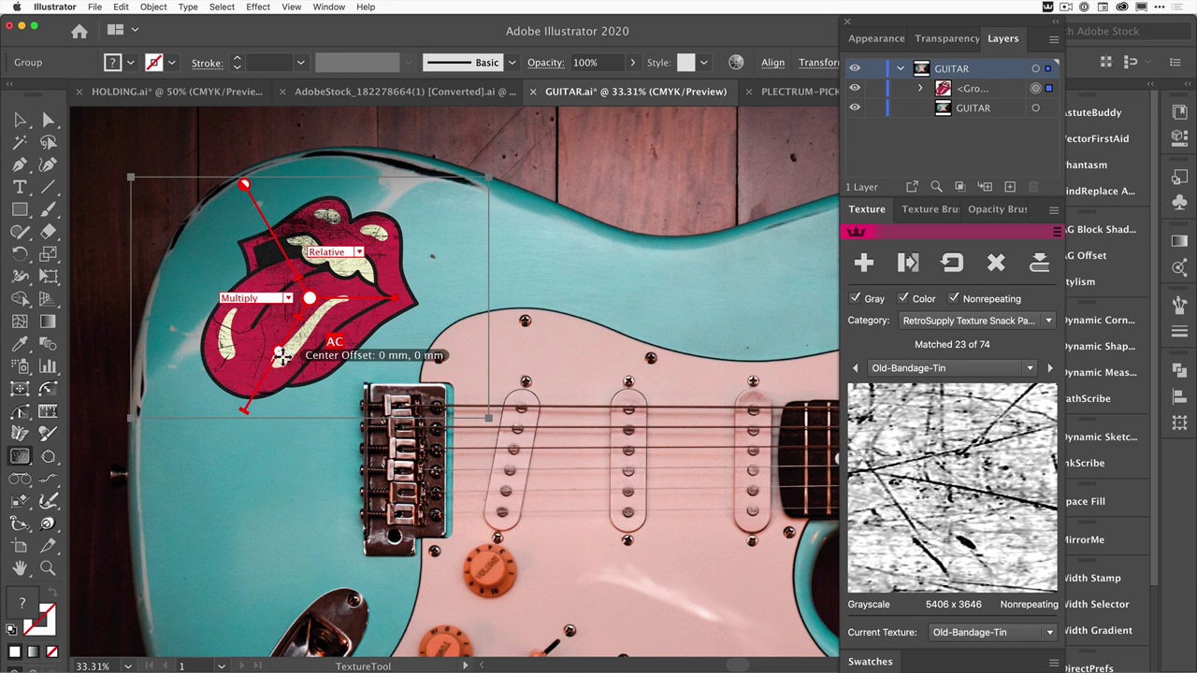
mouse_move(929, 464)
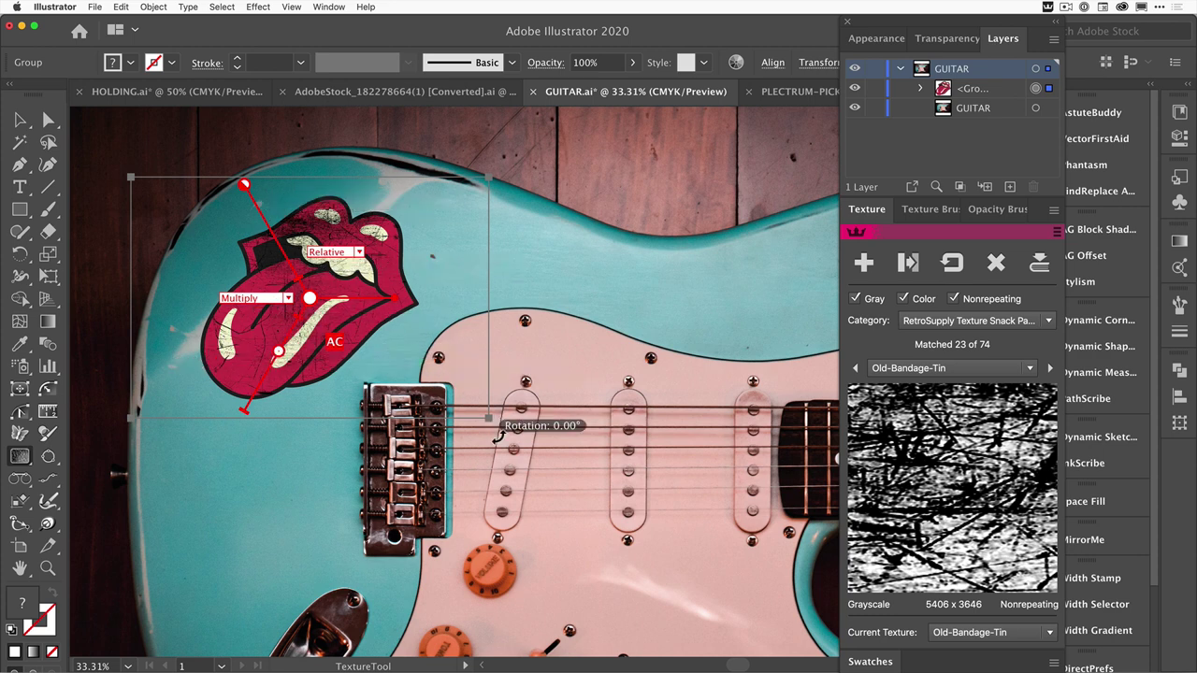
left_click_drag(496, 427, 526, 288)
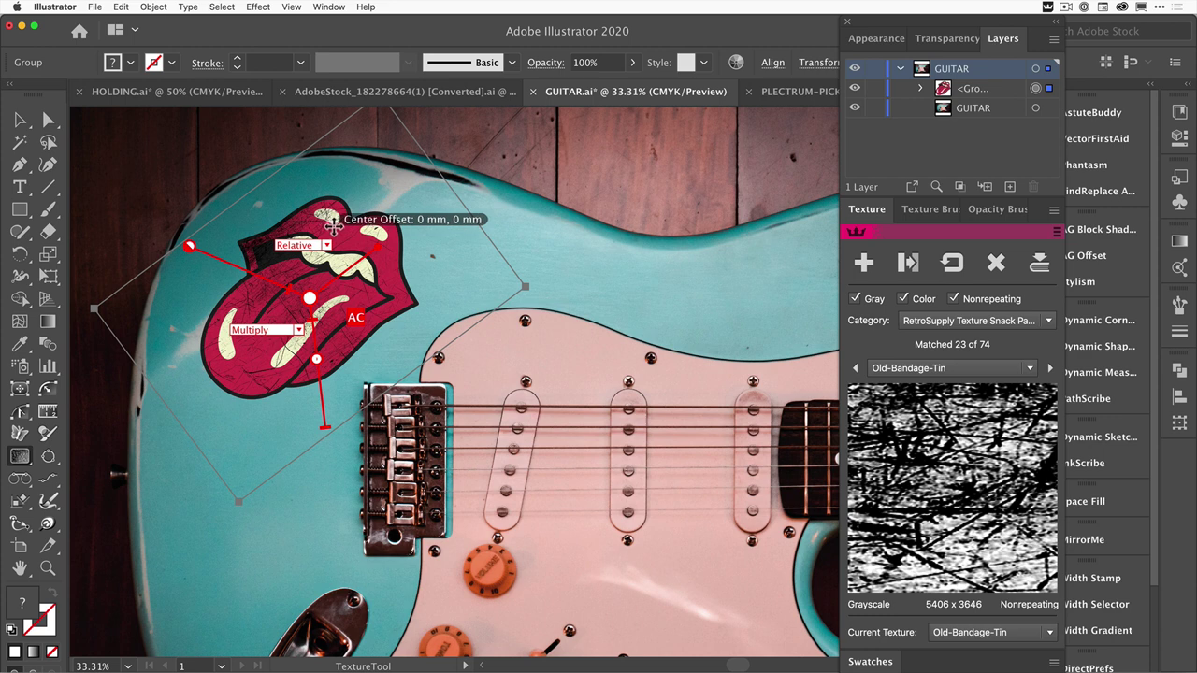
Step: Move the texture to a center offset of about 28 mm, 49 mm and enlarge it slightly
left_click_drag(323, 221, 335, 240)
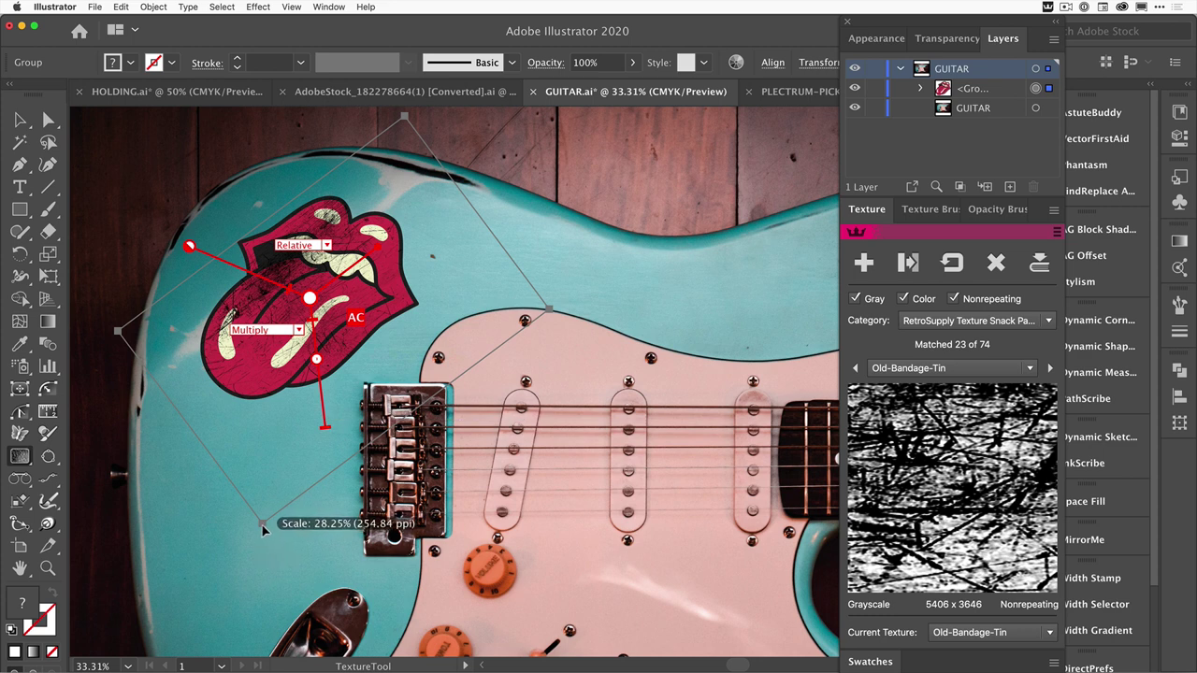
left_click_drag(262, 524, 253, 549)
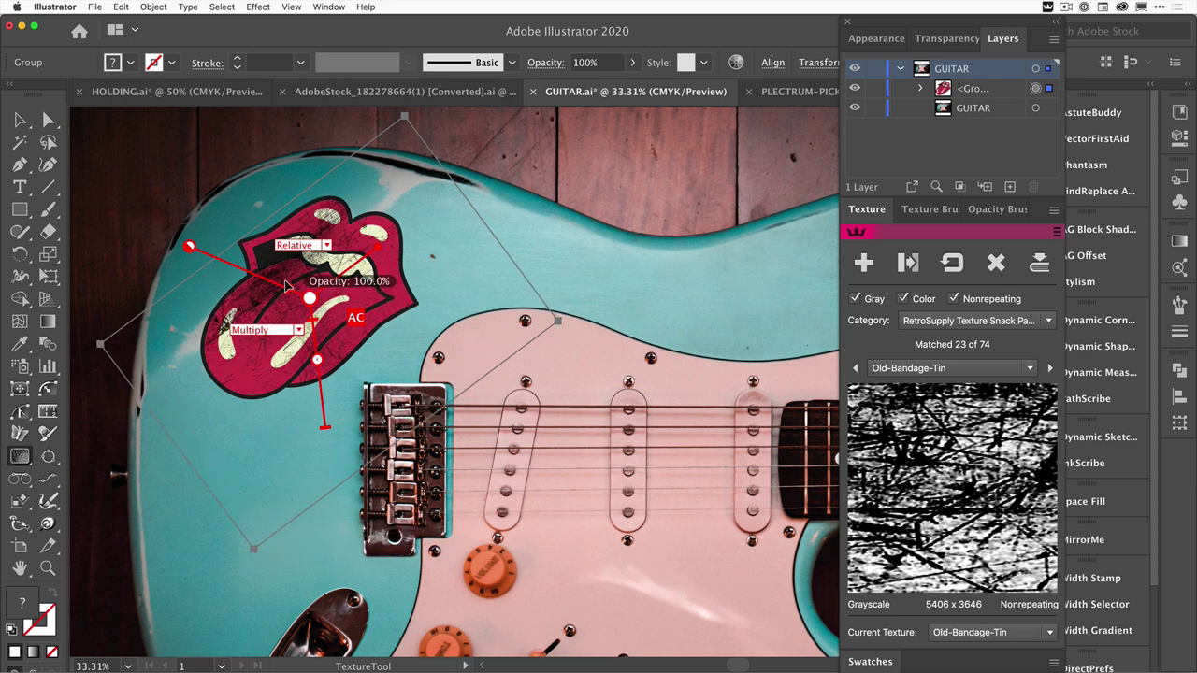
left_click_drag(286, 285, 356, 277)
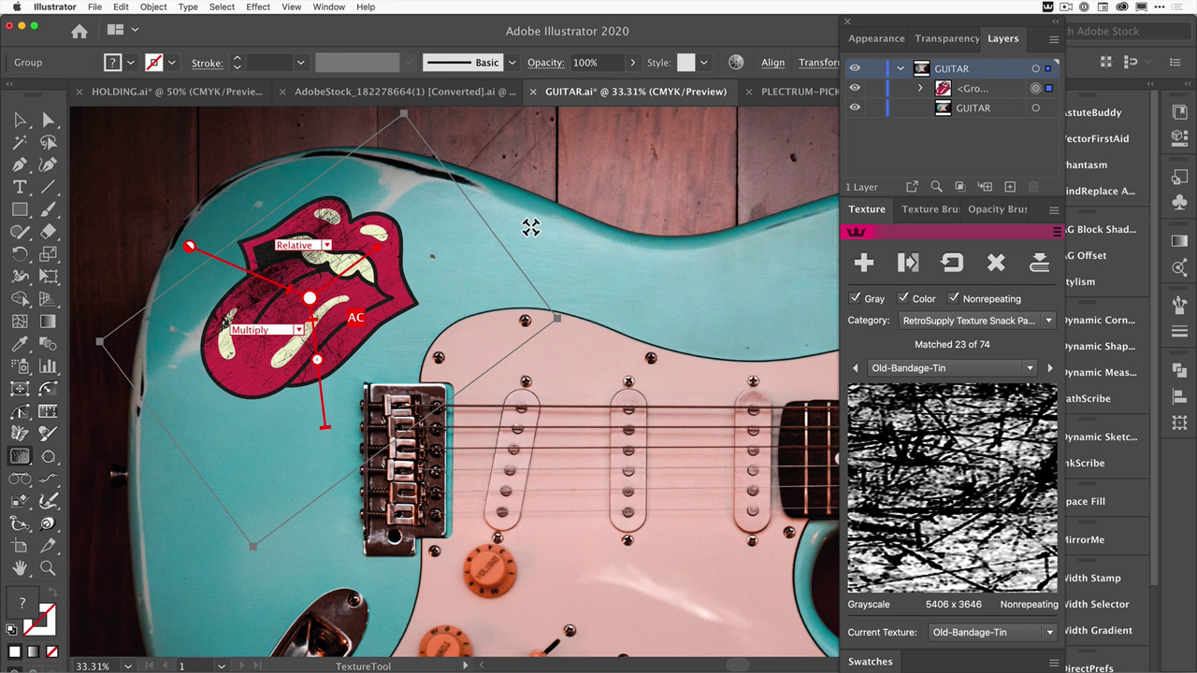
Step: Set the texture's blend mode to Knockout and nudge the lips artwork slightly down and to the left on the guitar
left_click(299, 332)
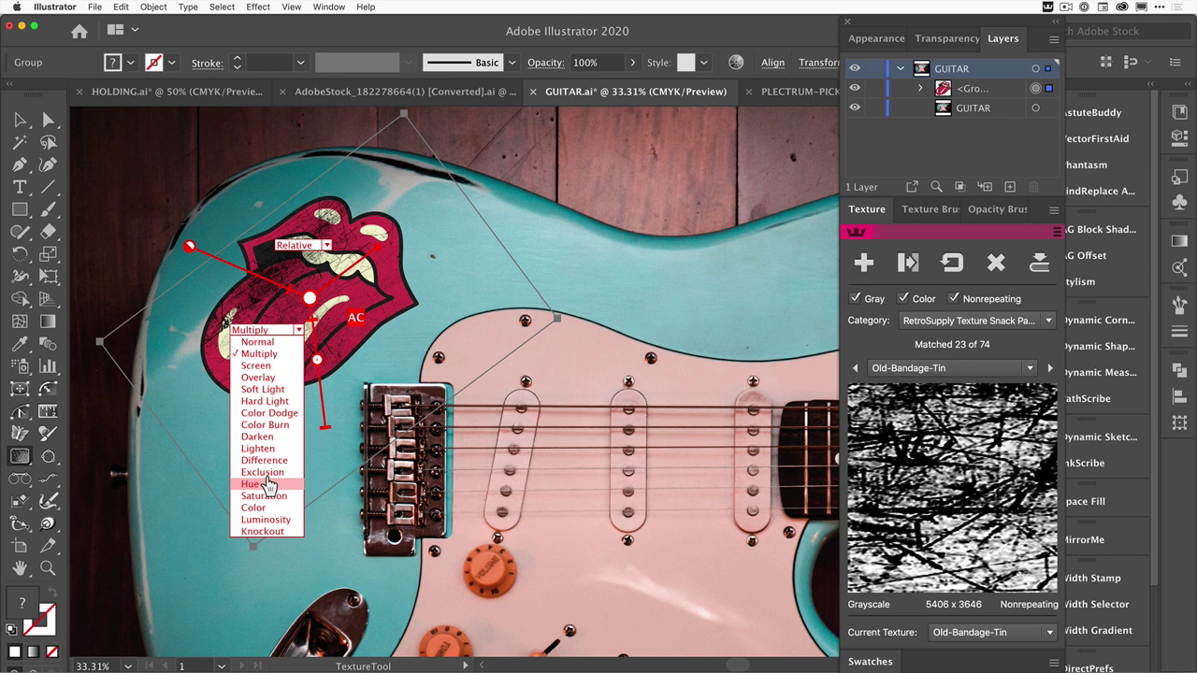
left_click(263, 533)
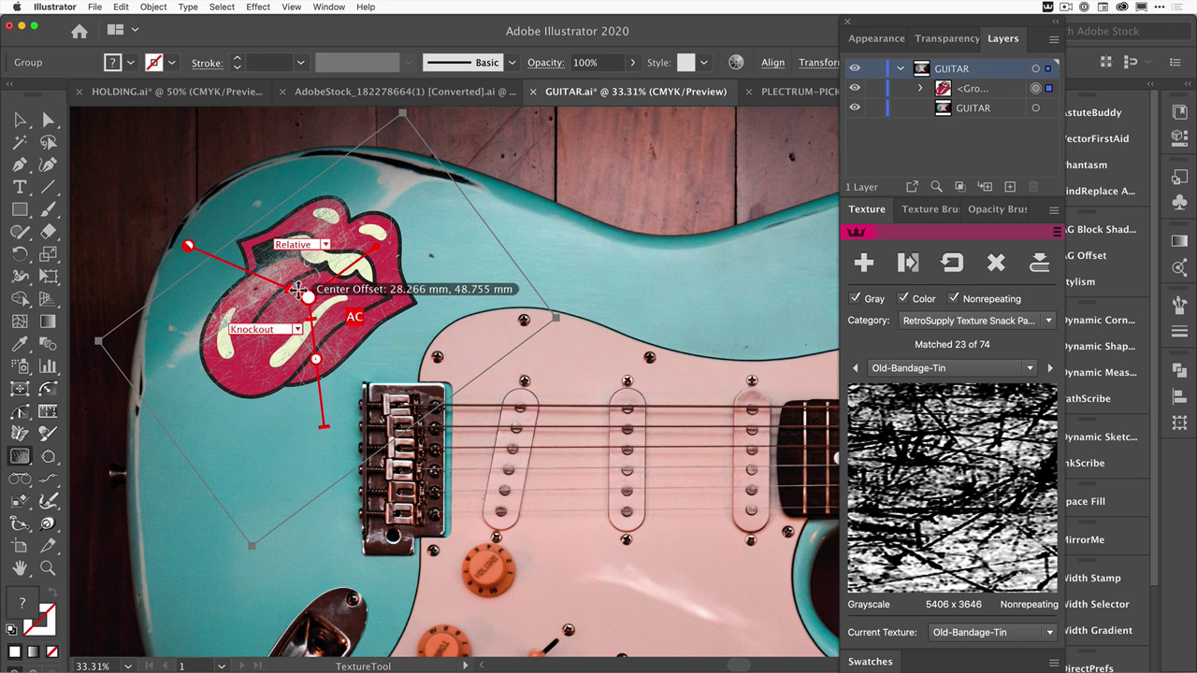
left_click(19, 120)
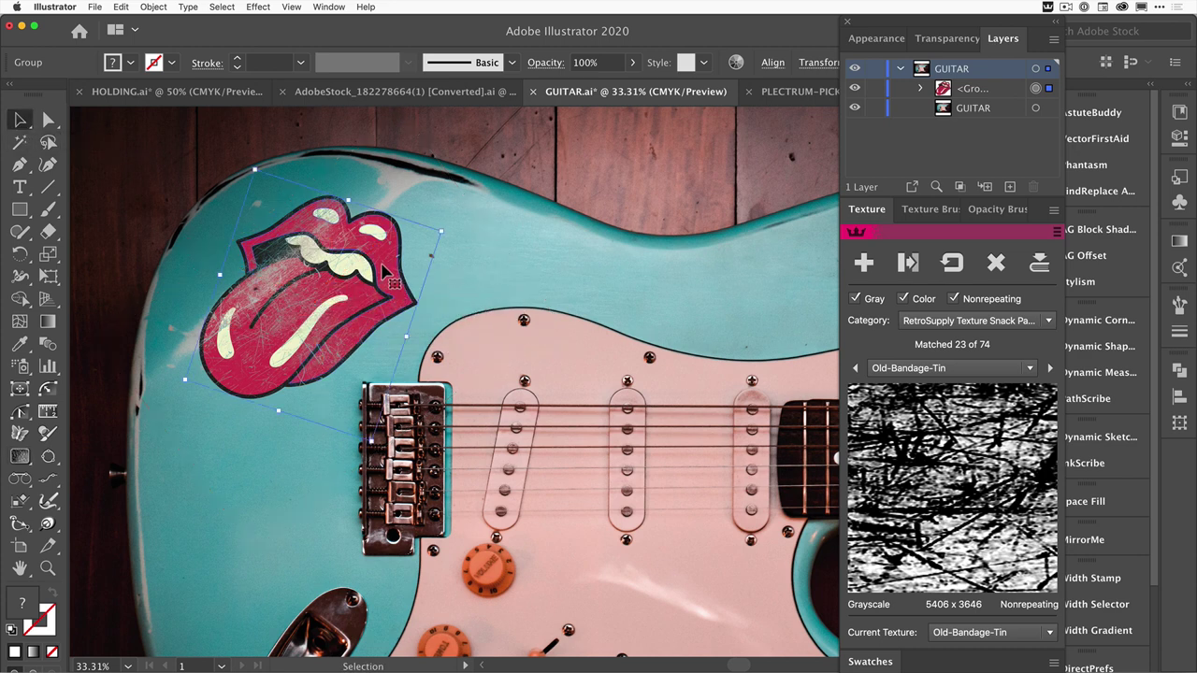
left_click_drag(380, 272, 354, 253)
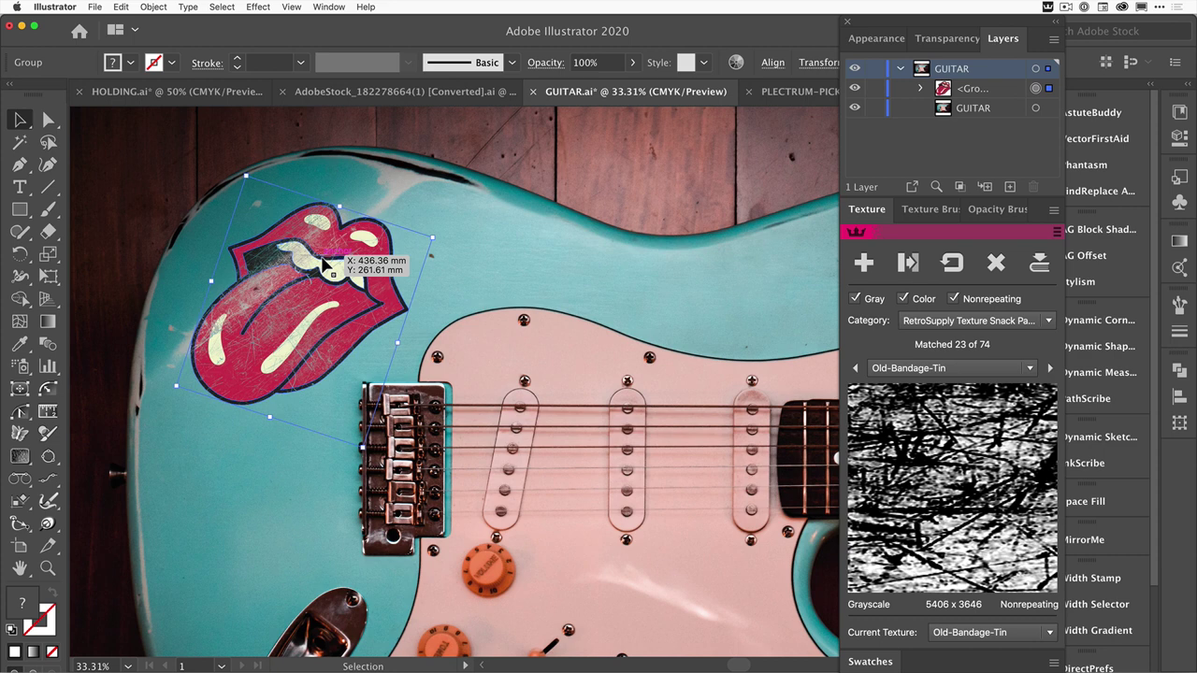
Step: Open the lips artwork's existing Texture effect for editing and replace its texture with Static-Lines
left_click(877, 40)
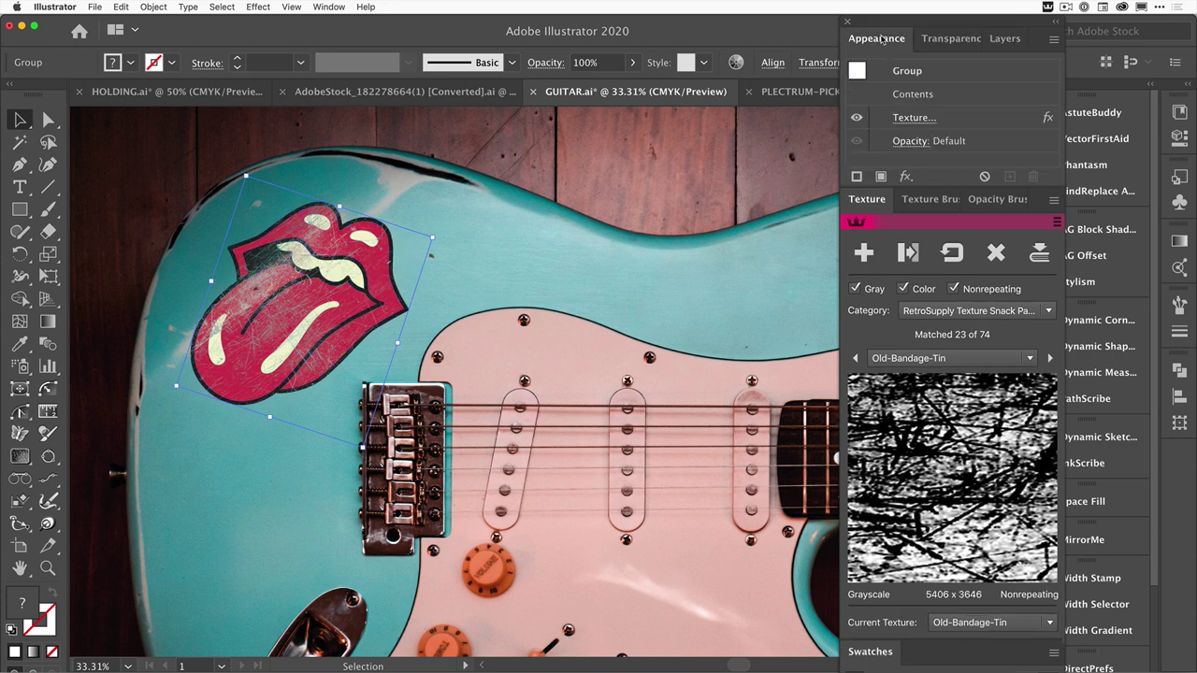
left_click(907, 120)
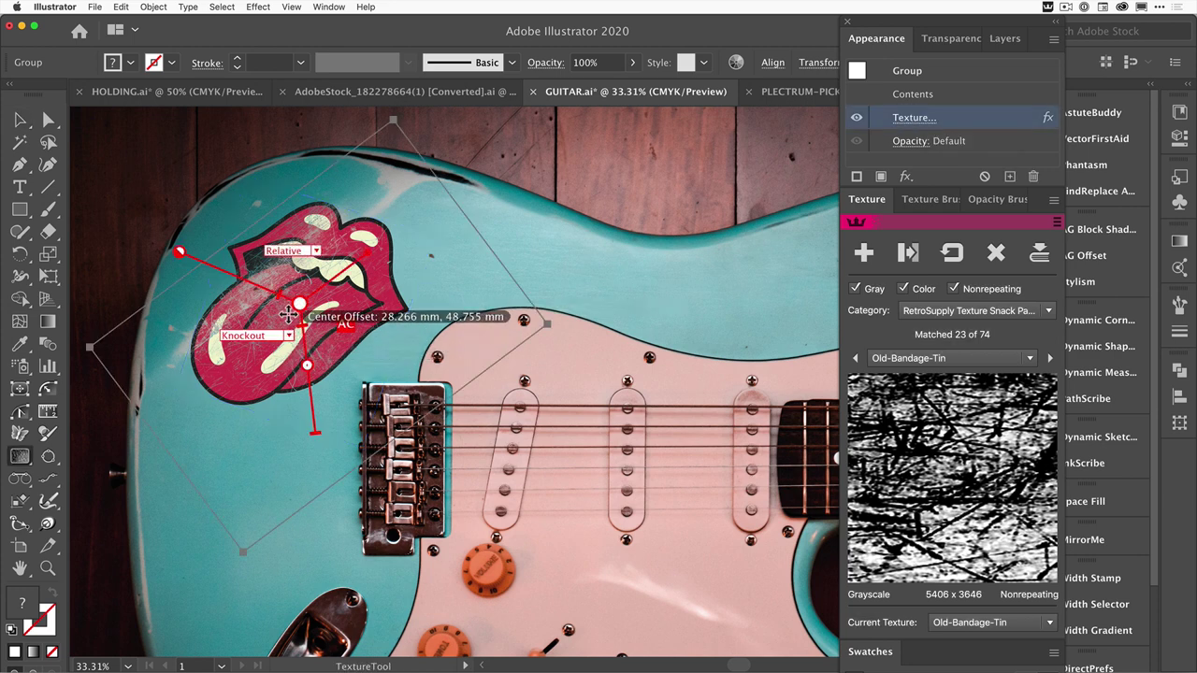
left_click(1028, 360)
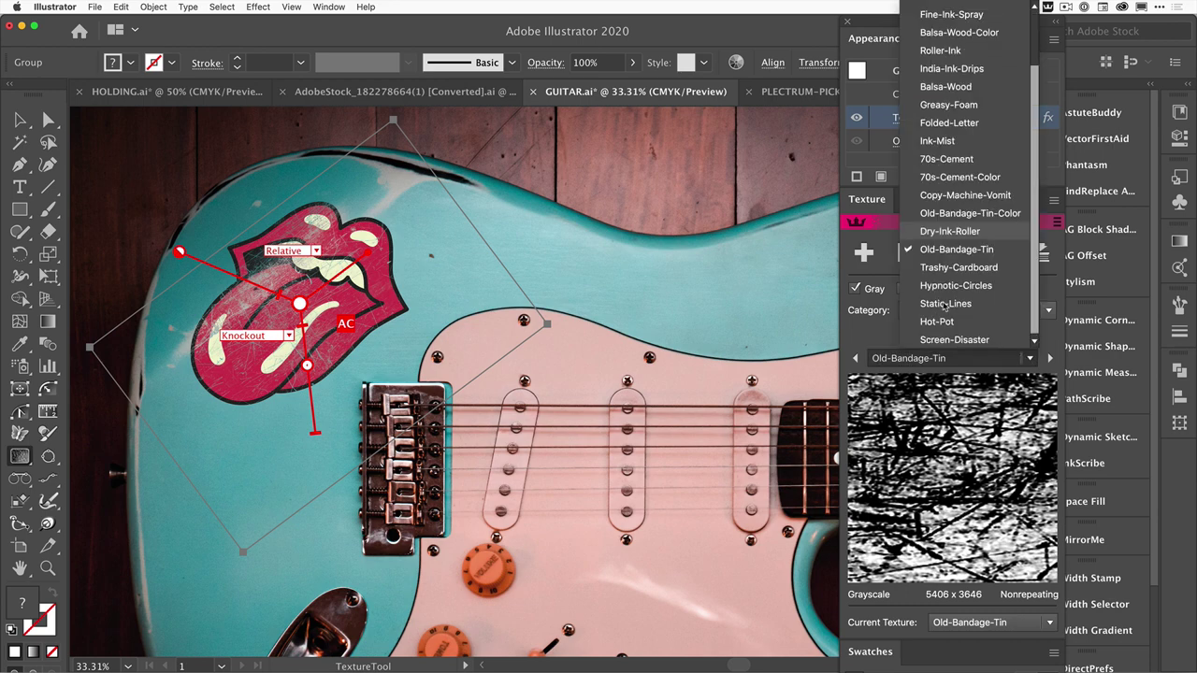
left_click(948, 304)
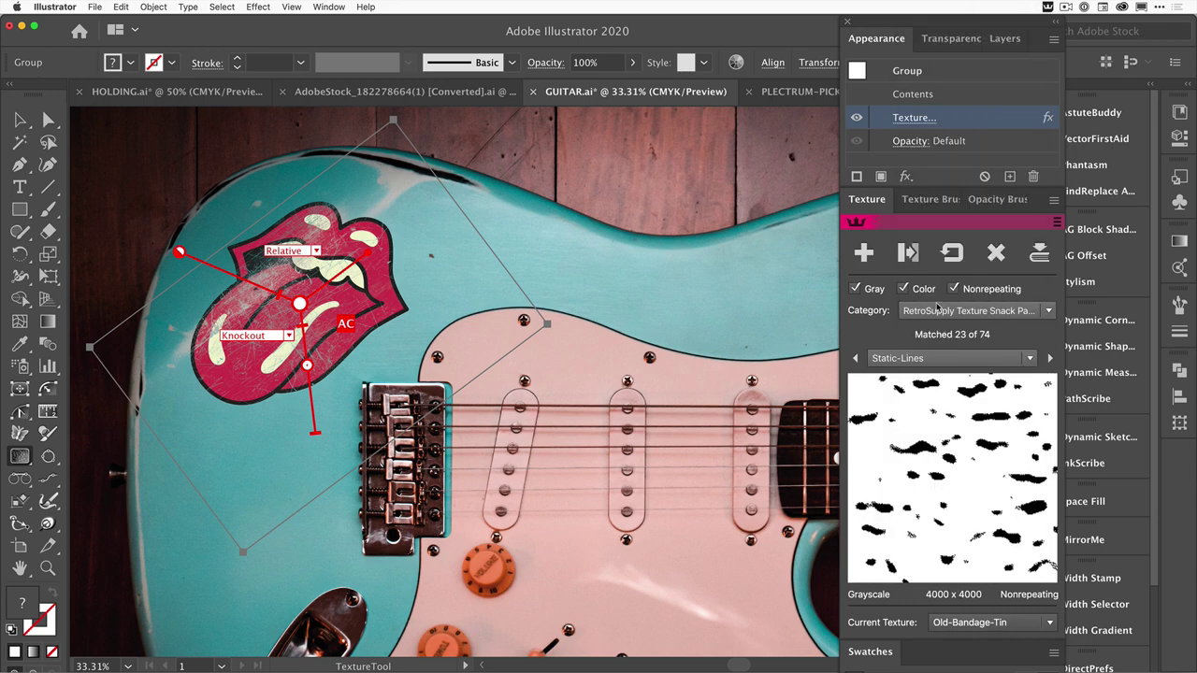
mouse_move(898, 432)
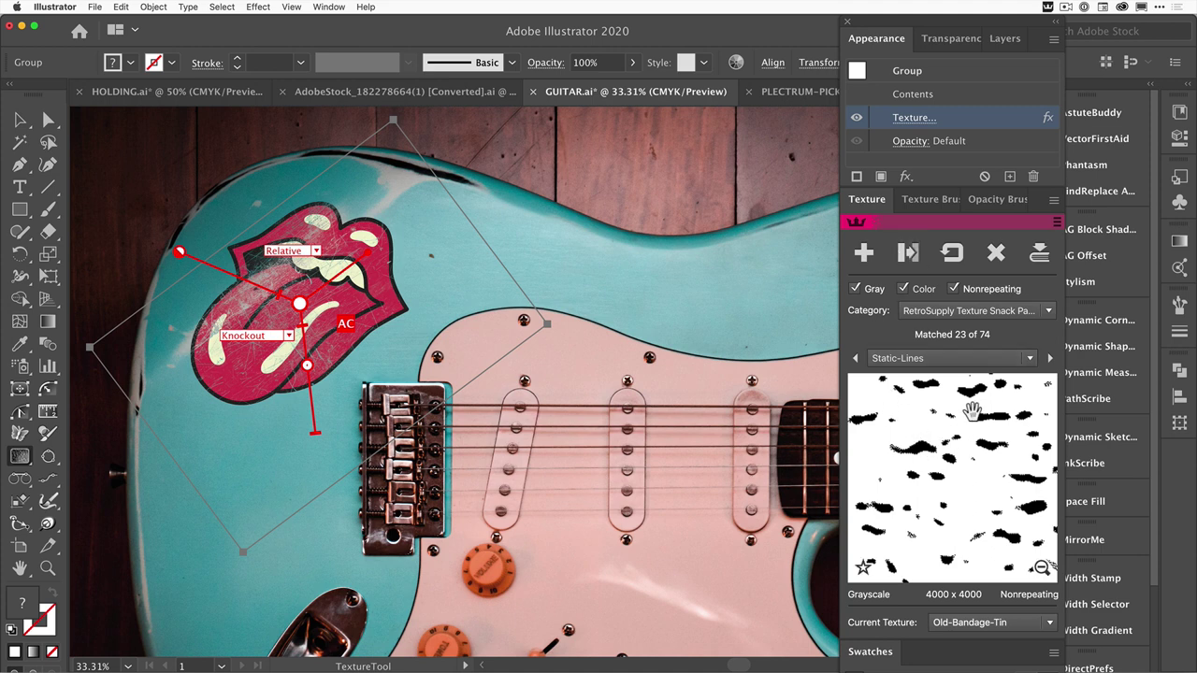
left_click(907, 254)
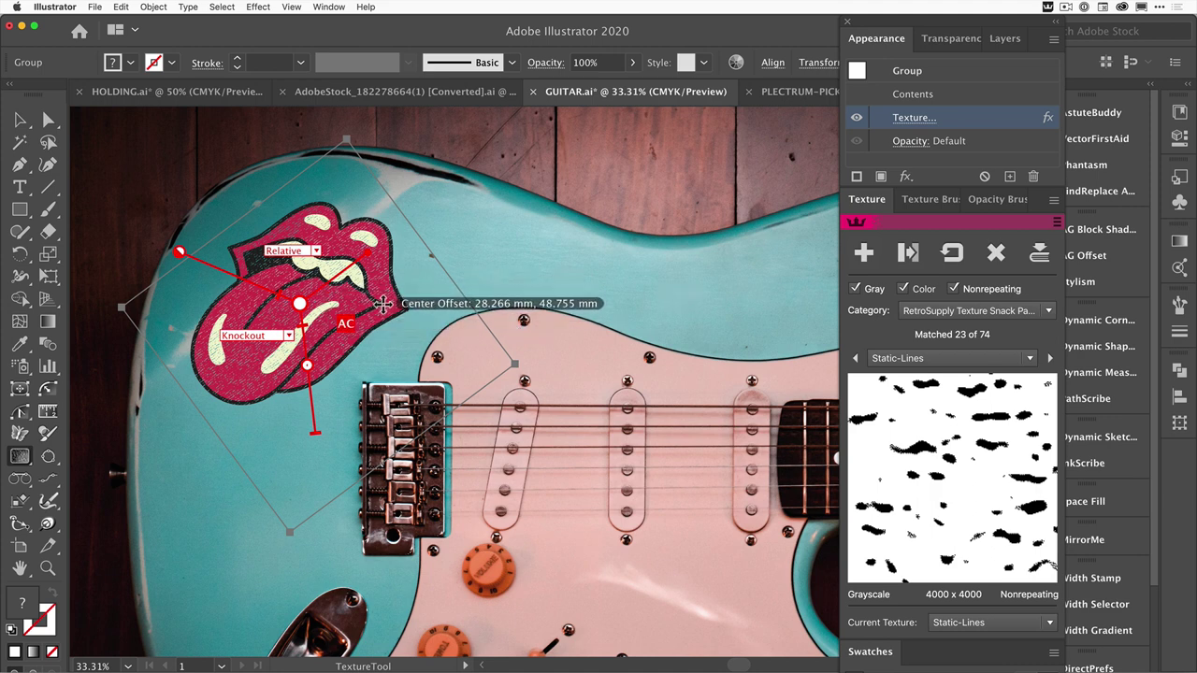
Step: Replace the Static-Lines texture on the lips artwork with Old-Bandage-Tin
left_click(1030, 358)
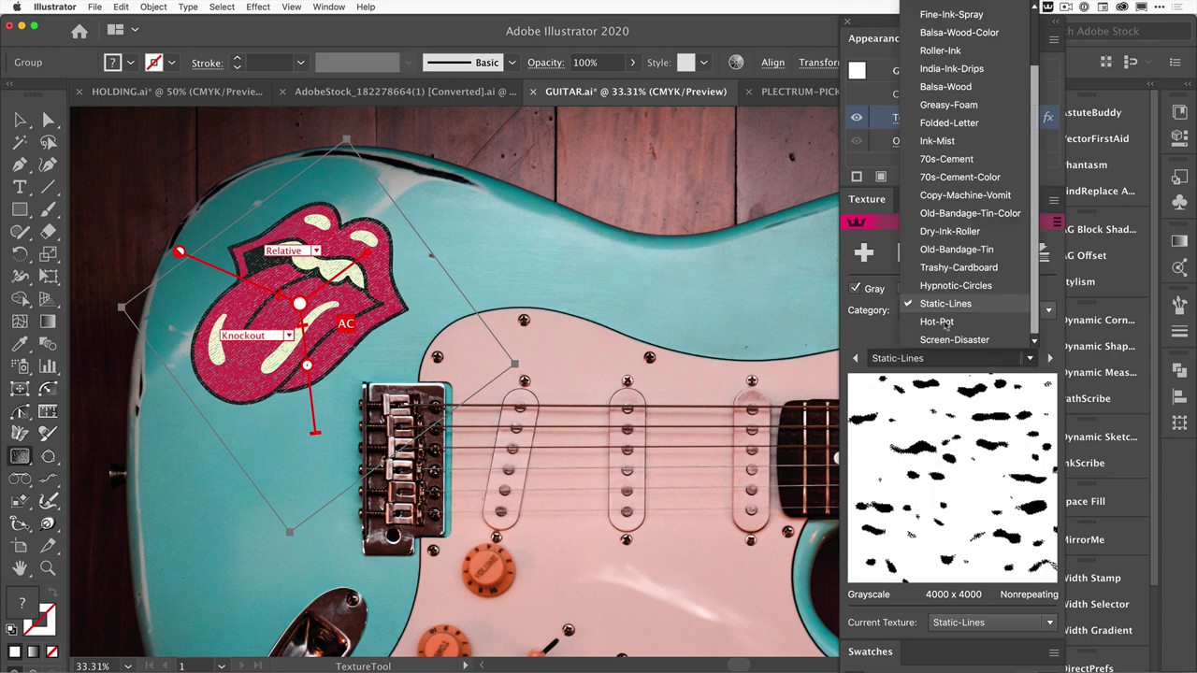
left_click(941, 250)
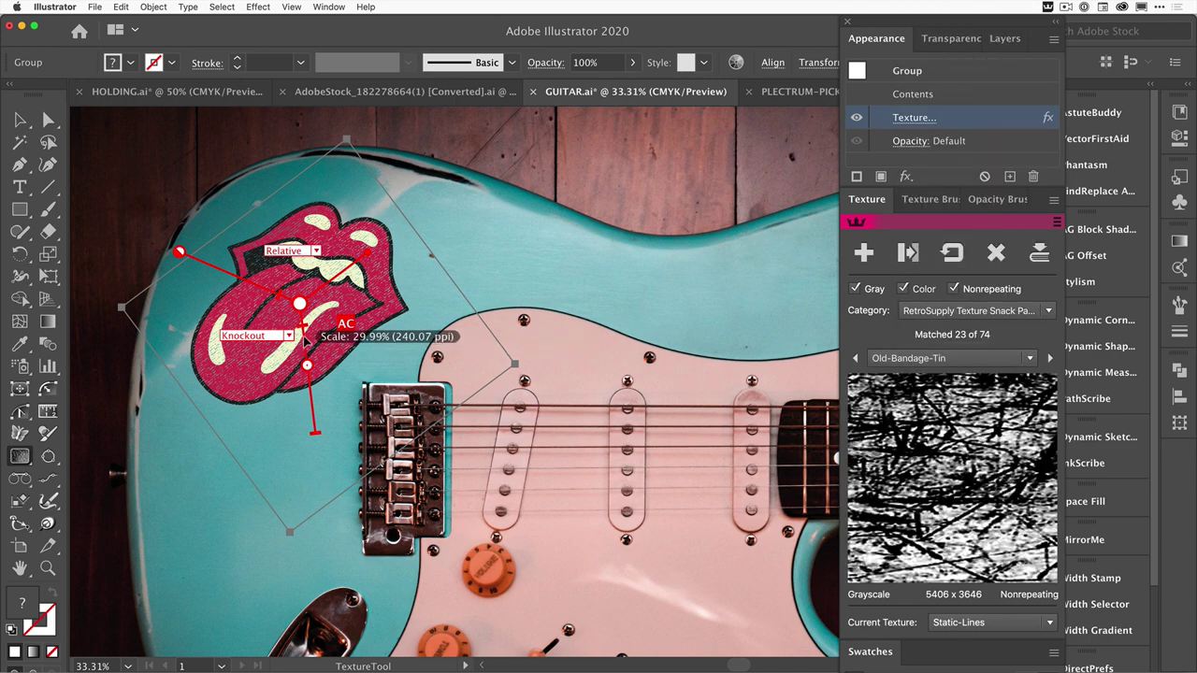
left_click(907, 252)
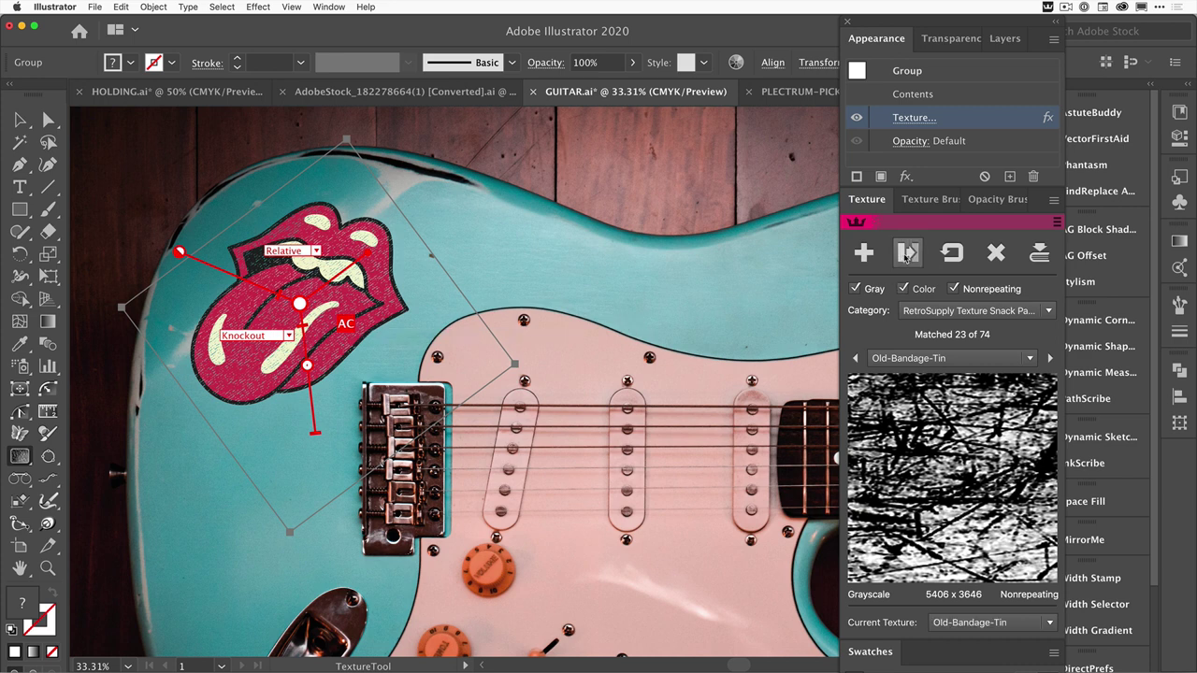
left_click_drag(332, 284, 344, 296)
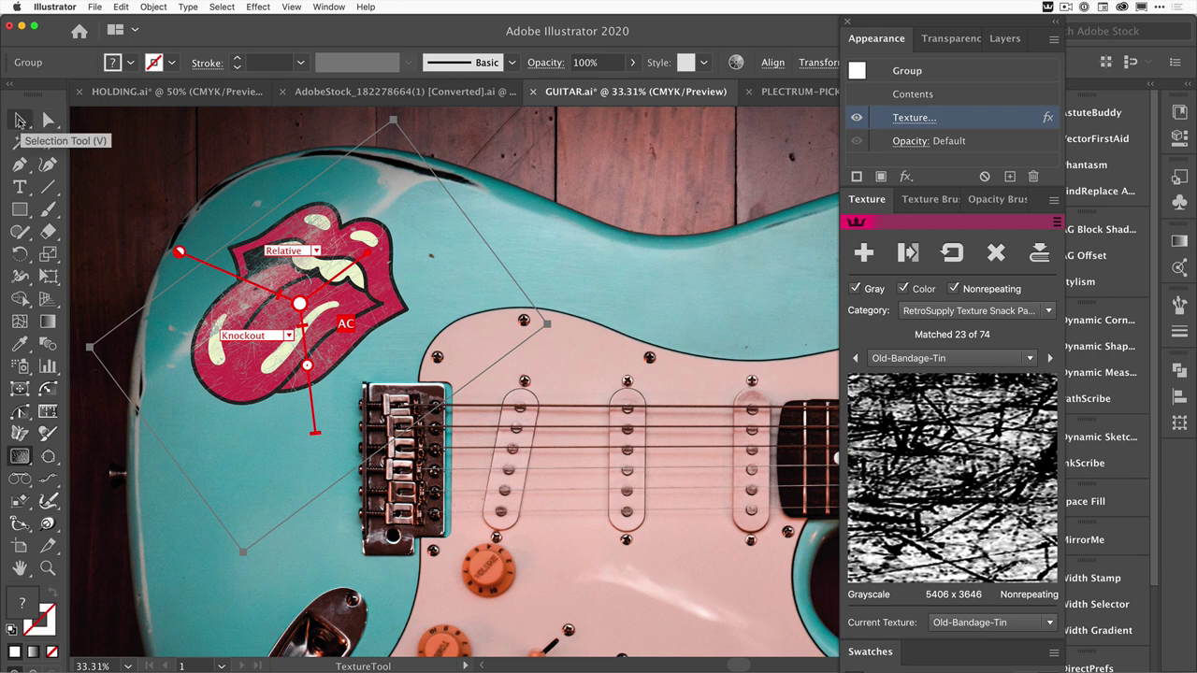
Step: Fill the whole lips artwork with CMYK Magenta, keeping its texture effect live, and undo the recolouring
left_click(19, 121)
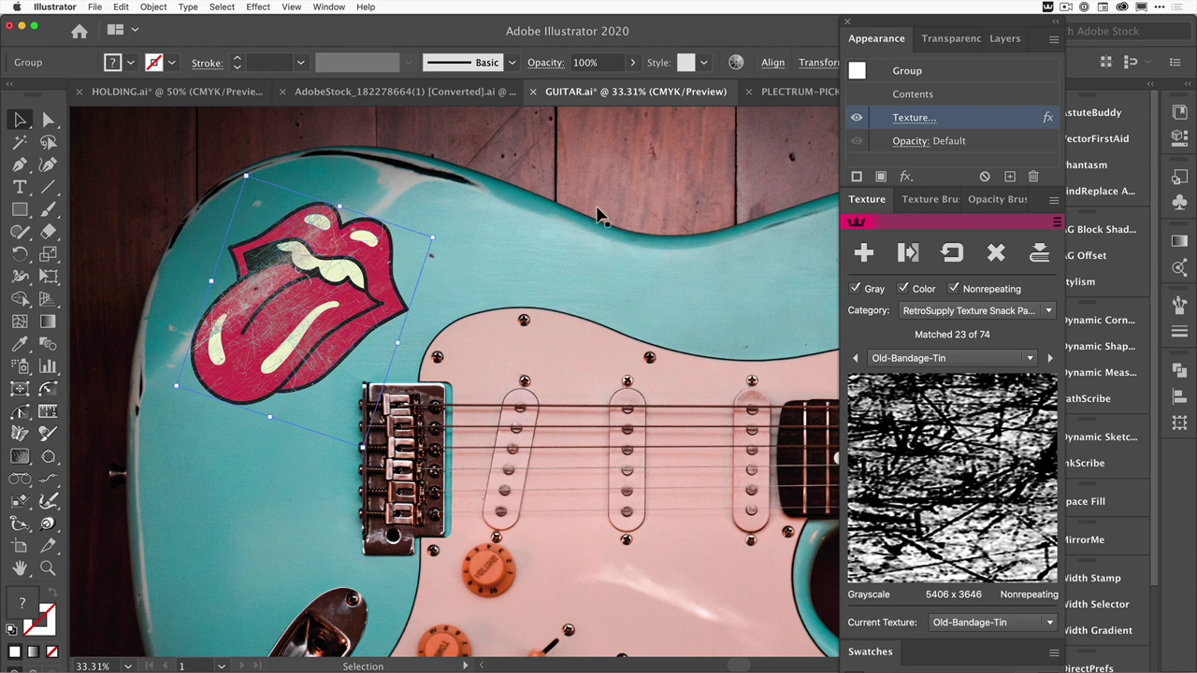
left_click(48, 120)
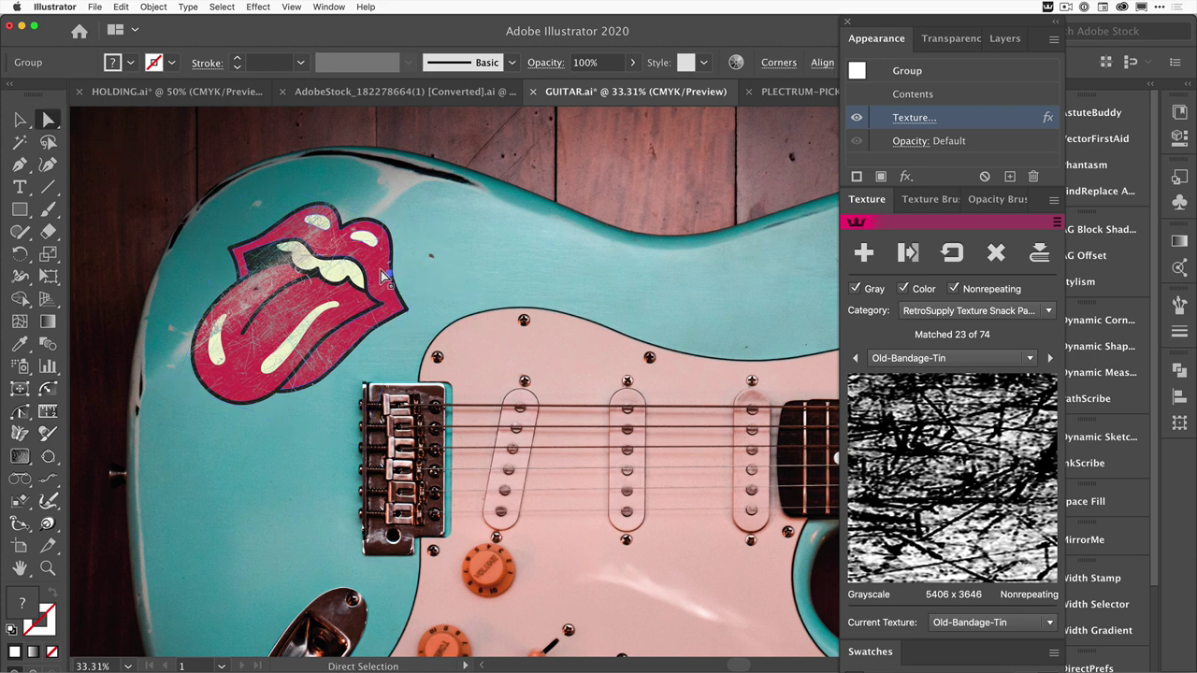
left_click(130, 63)
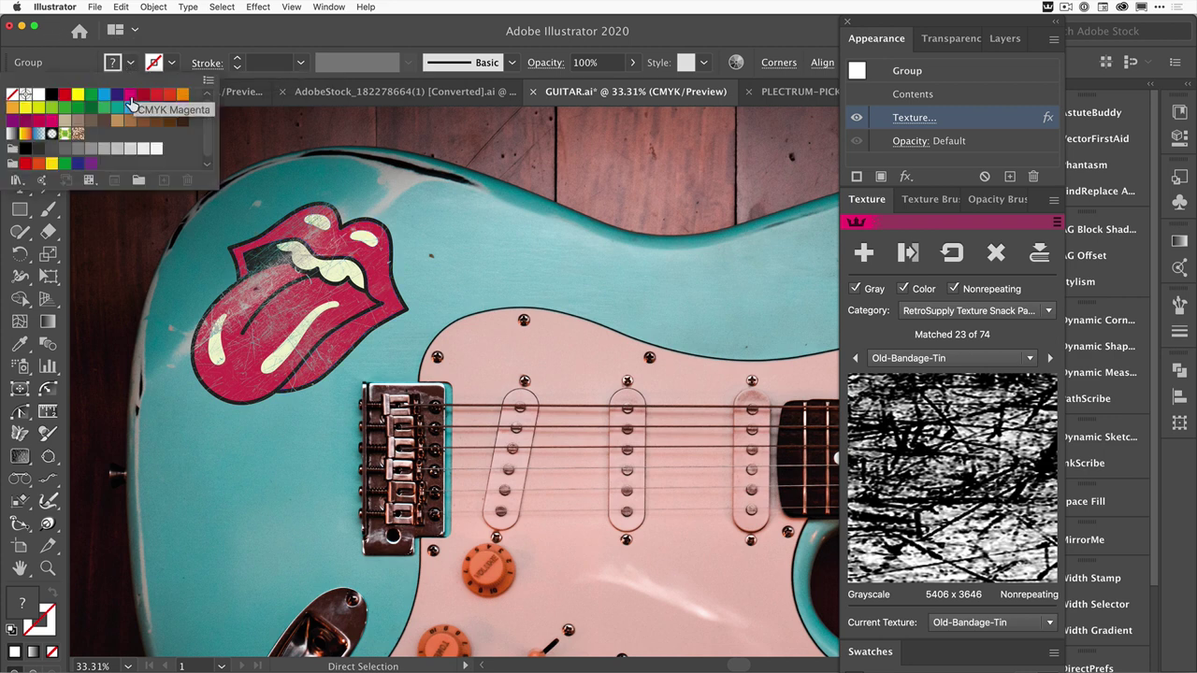
left_click(130, 102)
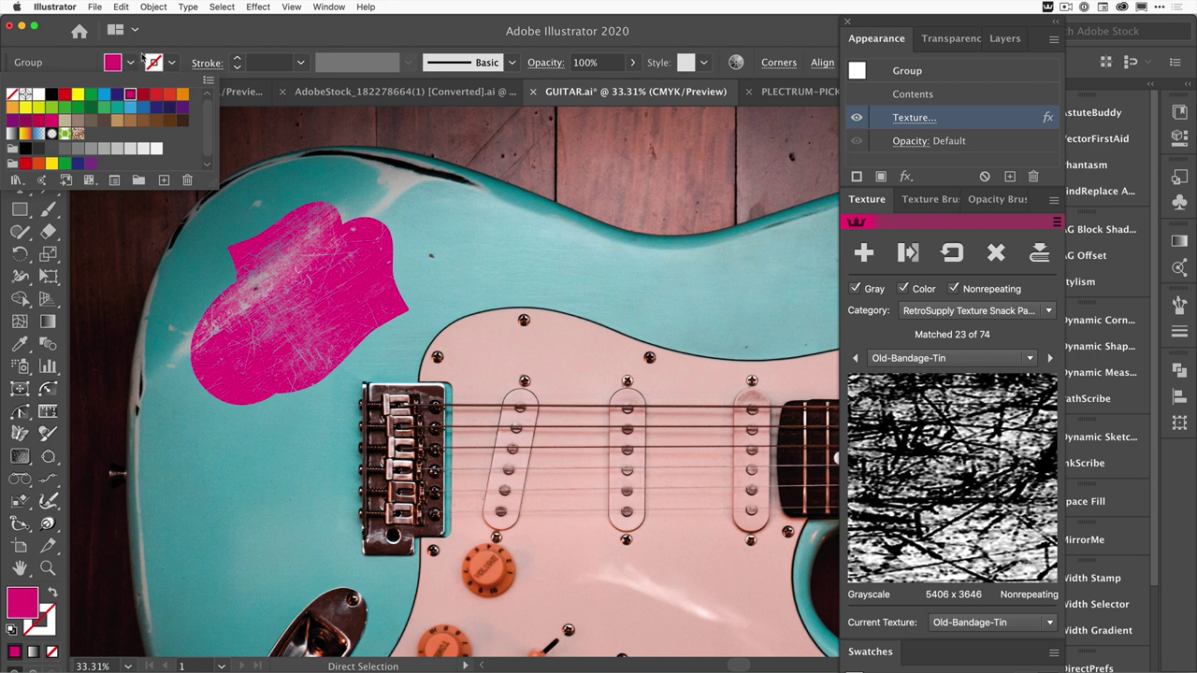
left_click(296, 137)
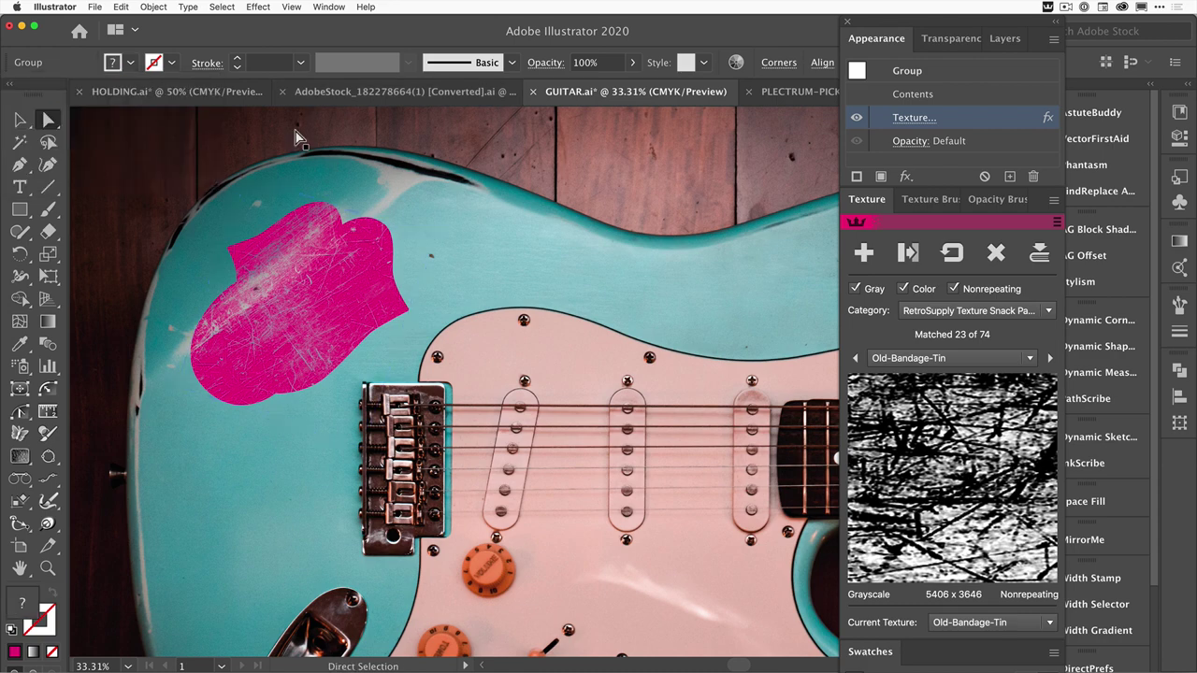
left_click(254, 164)
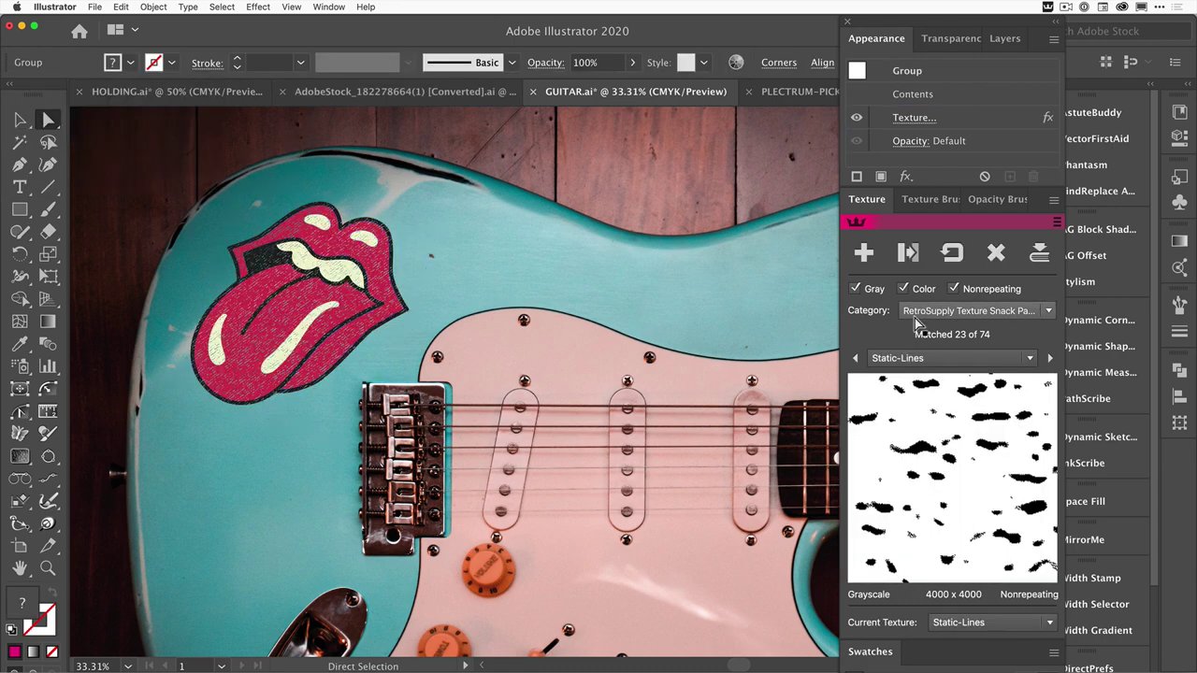
Step: Replace the lips artwork's current texture with Old-Bandage-Tin again and leave texture editing
left_click(1029, 359)
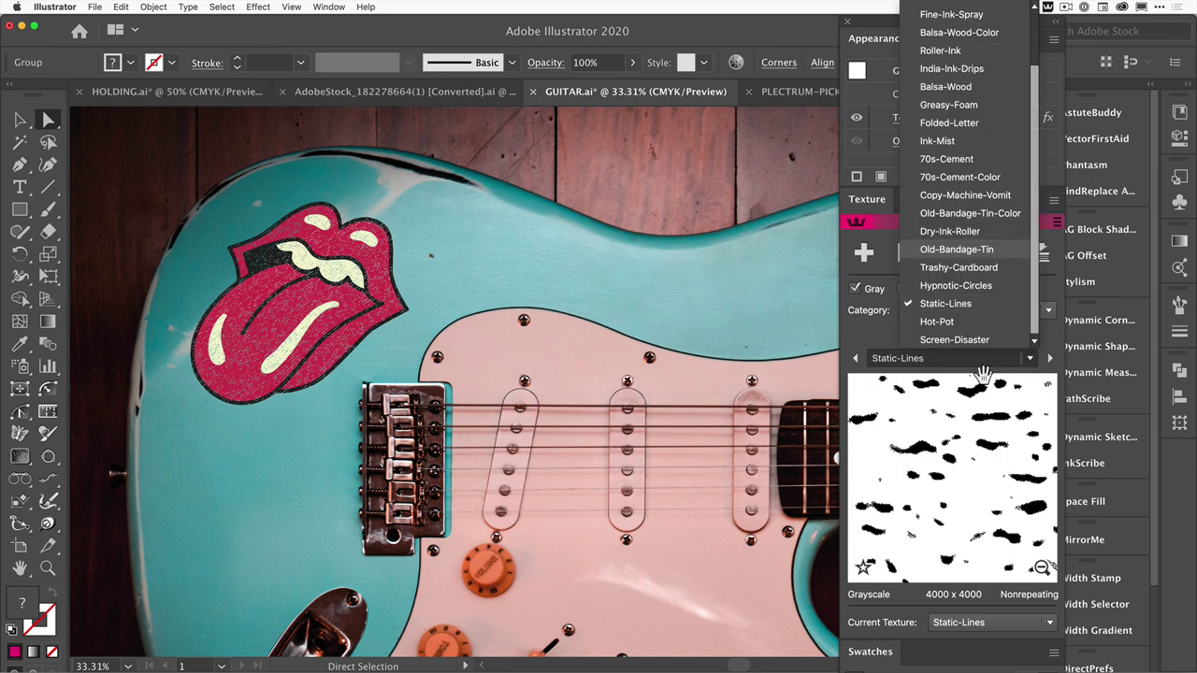
left_click(937, 248)
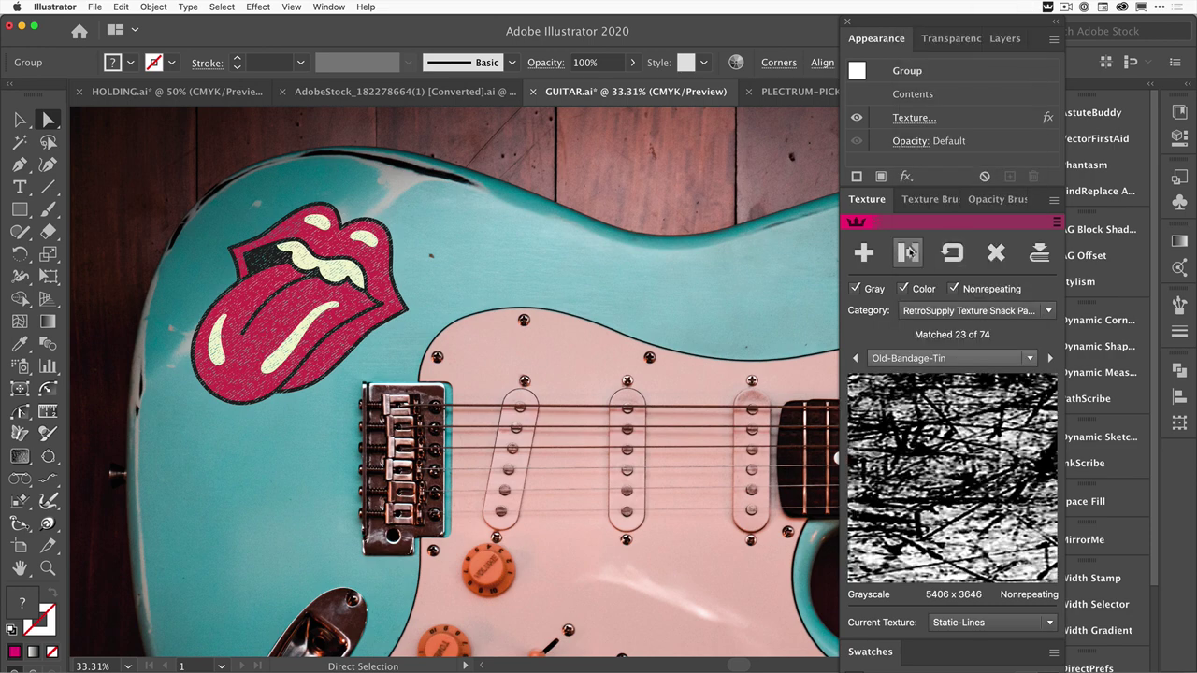
left_click(906, 252)
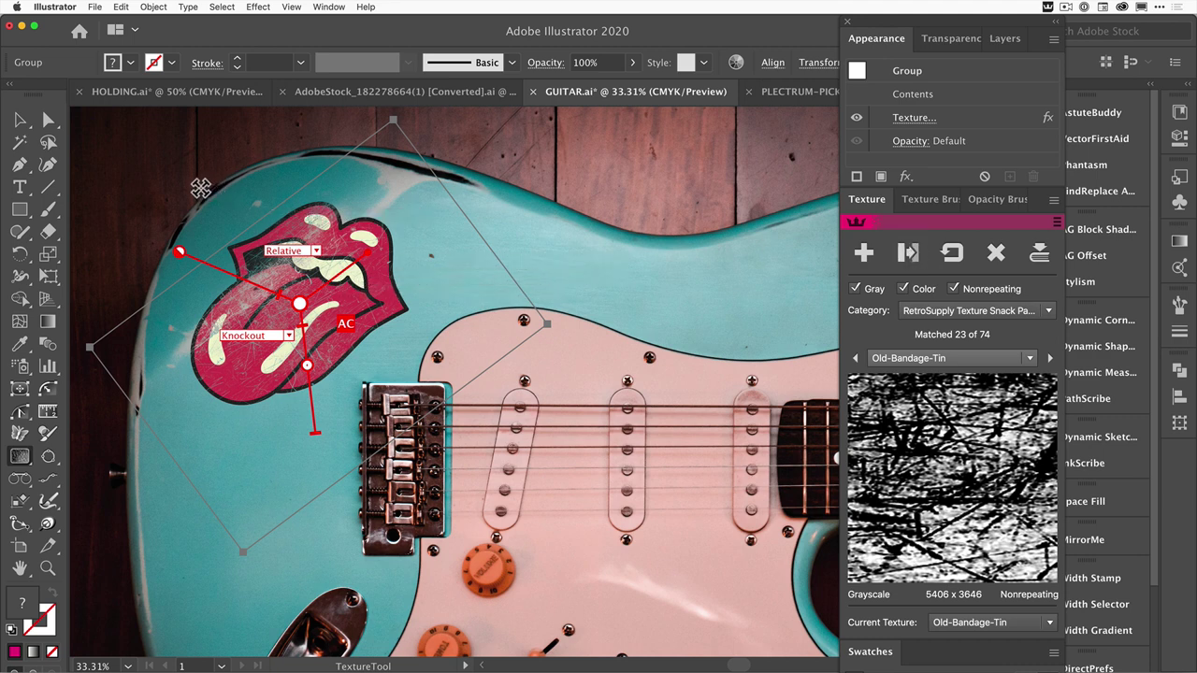
left_click(21, 119)
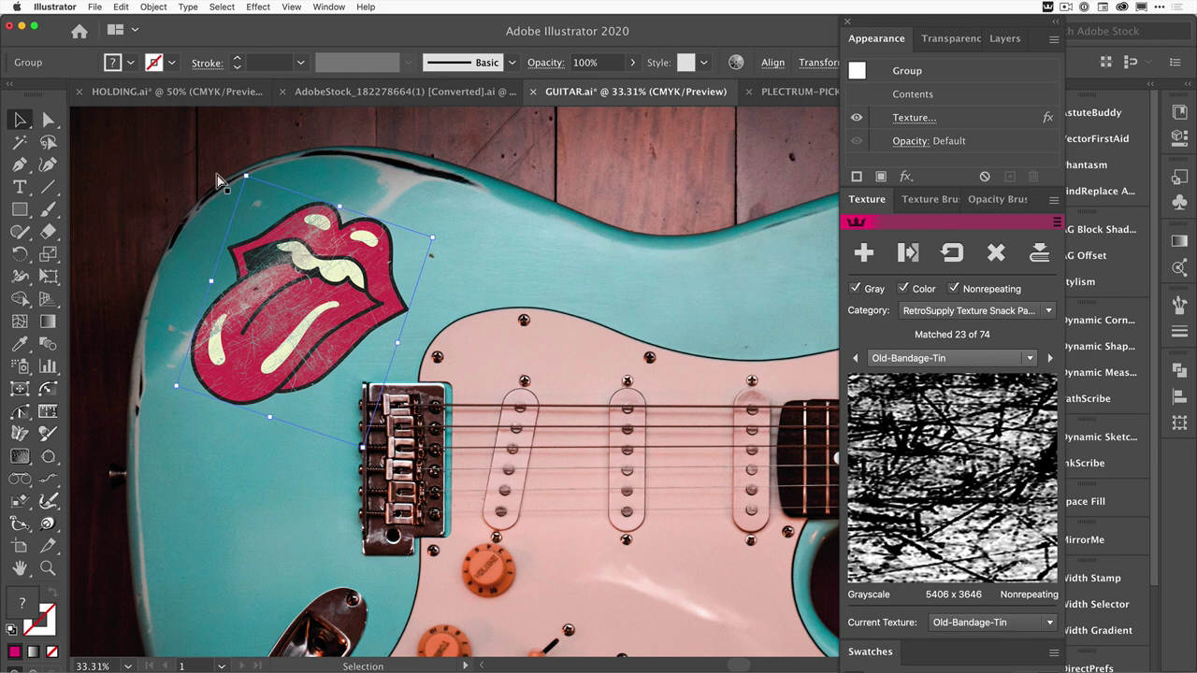
Step: Examine how the worn lips sticker sits on the whole guitar body
key("super+minus")
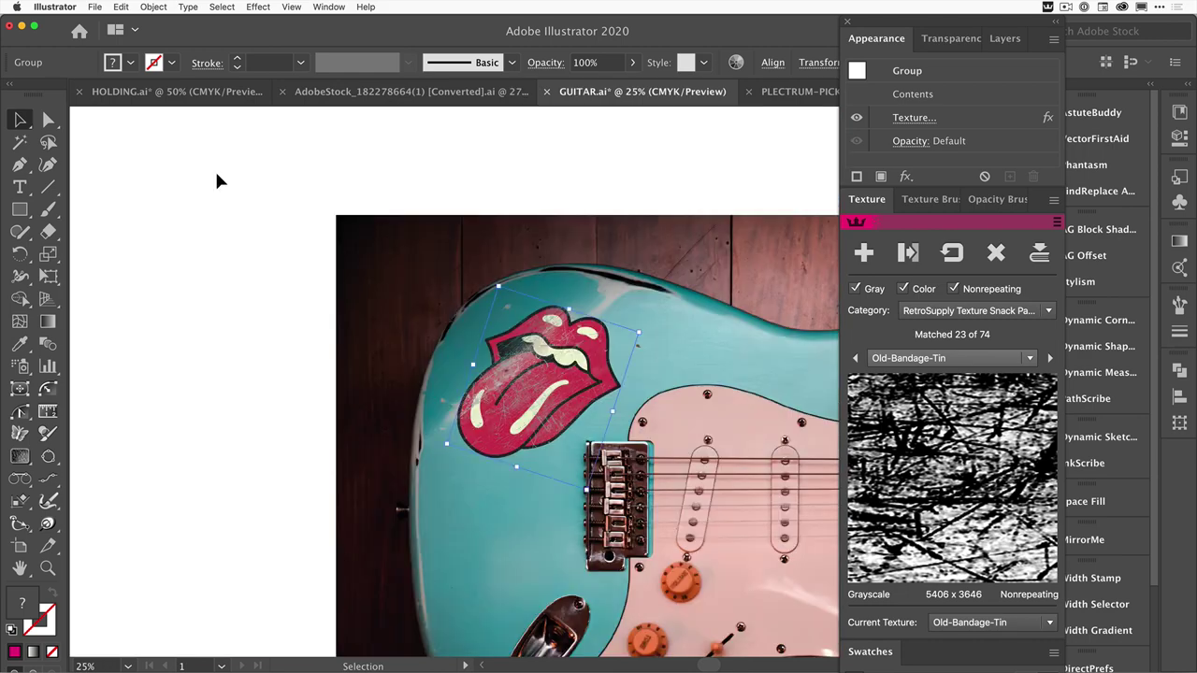
left_click_drag(396, 433, 167, 306)
scroll(167, 306, "right", 3)
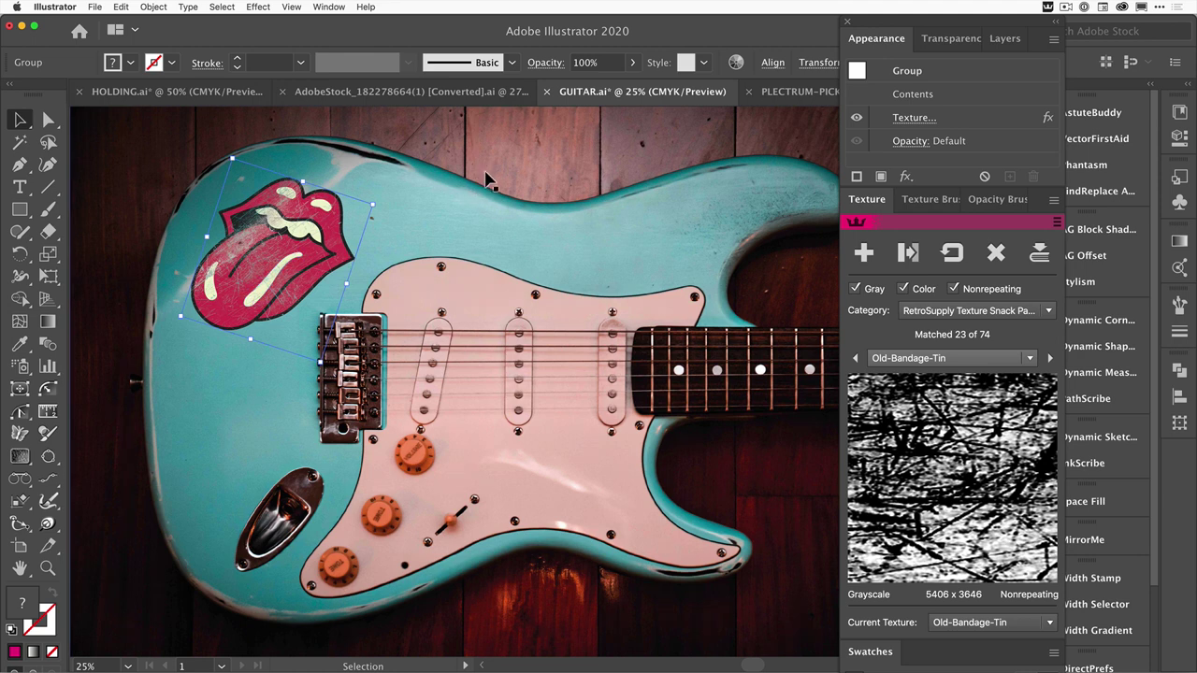
left_click(478, 182)
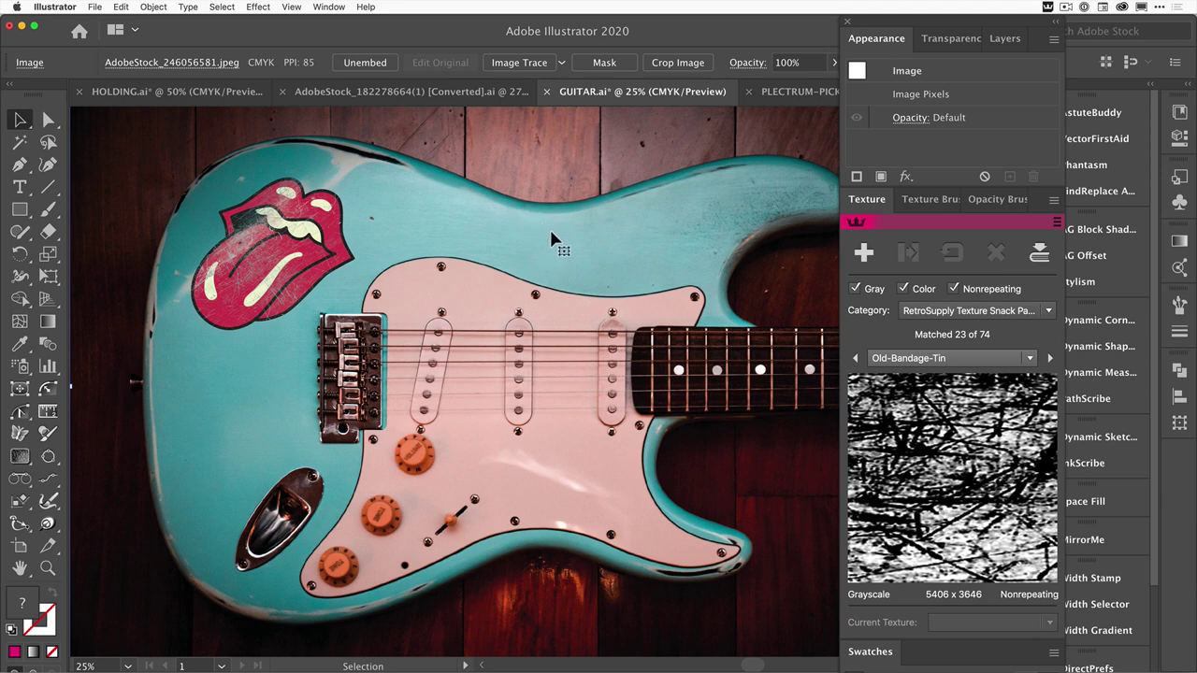
key("space")
left_click_drag(547, 240, 496, 246)
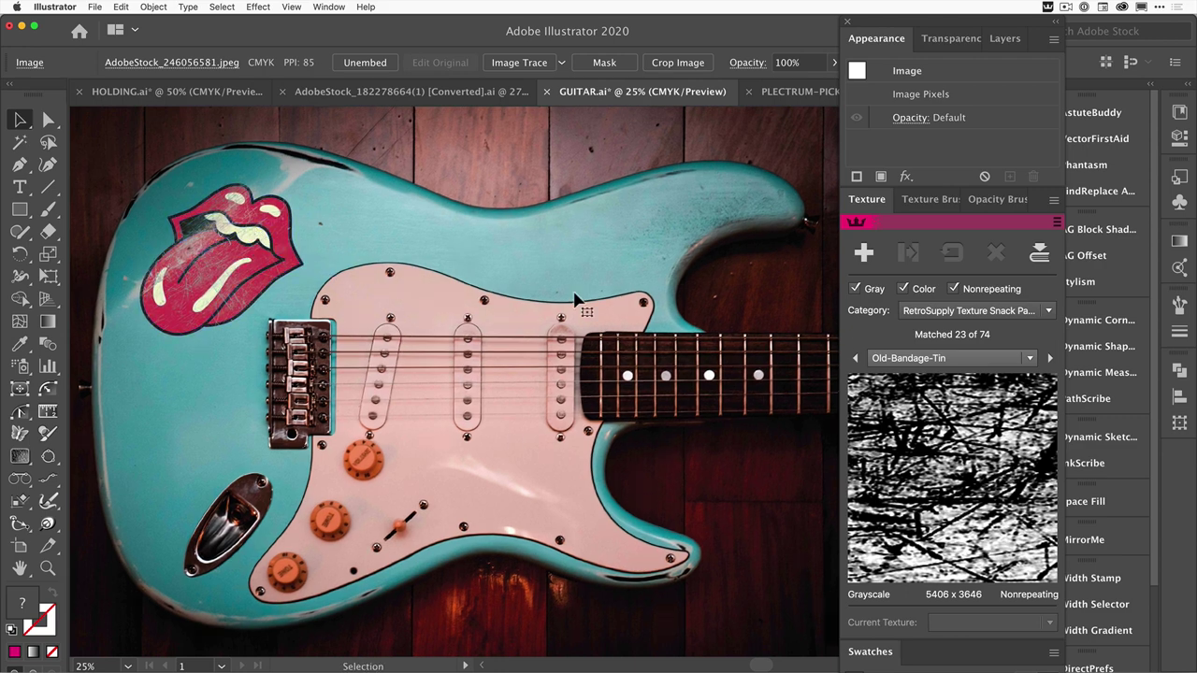
Step: Switch to the PLECTRUM-PICK document and add the Old-Bandage-Tin texture to the tiger artwork on the green pick
left_click(789, 97)
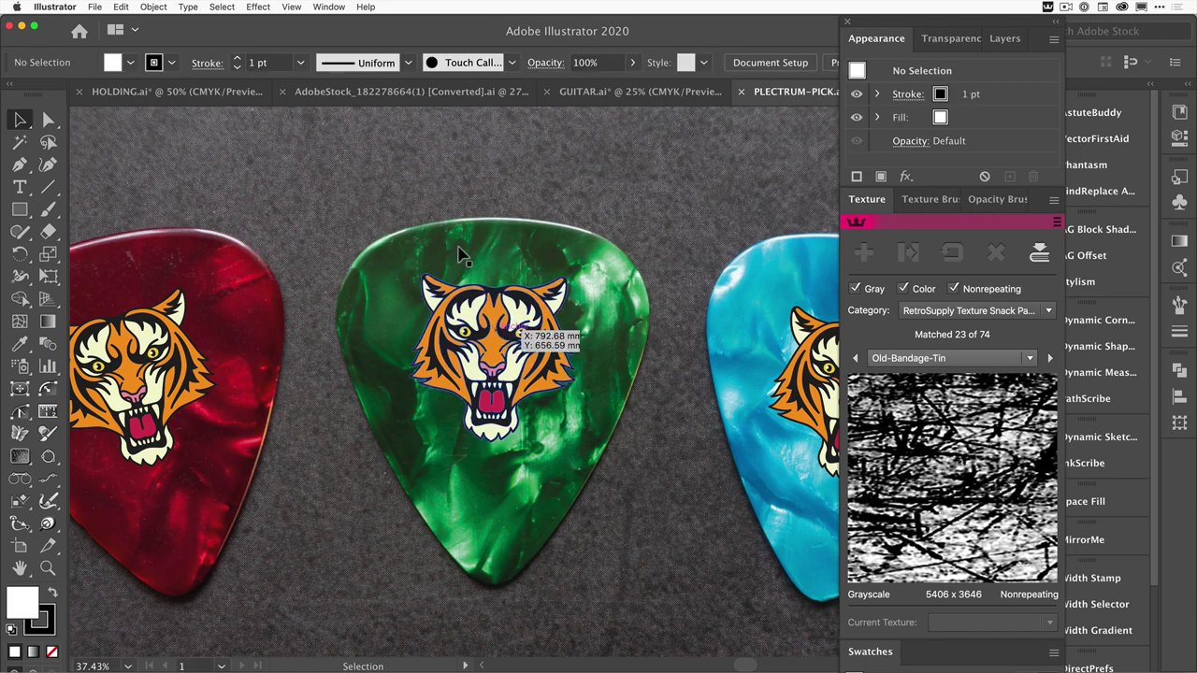
left_click(397, 89)
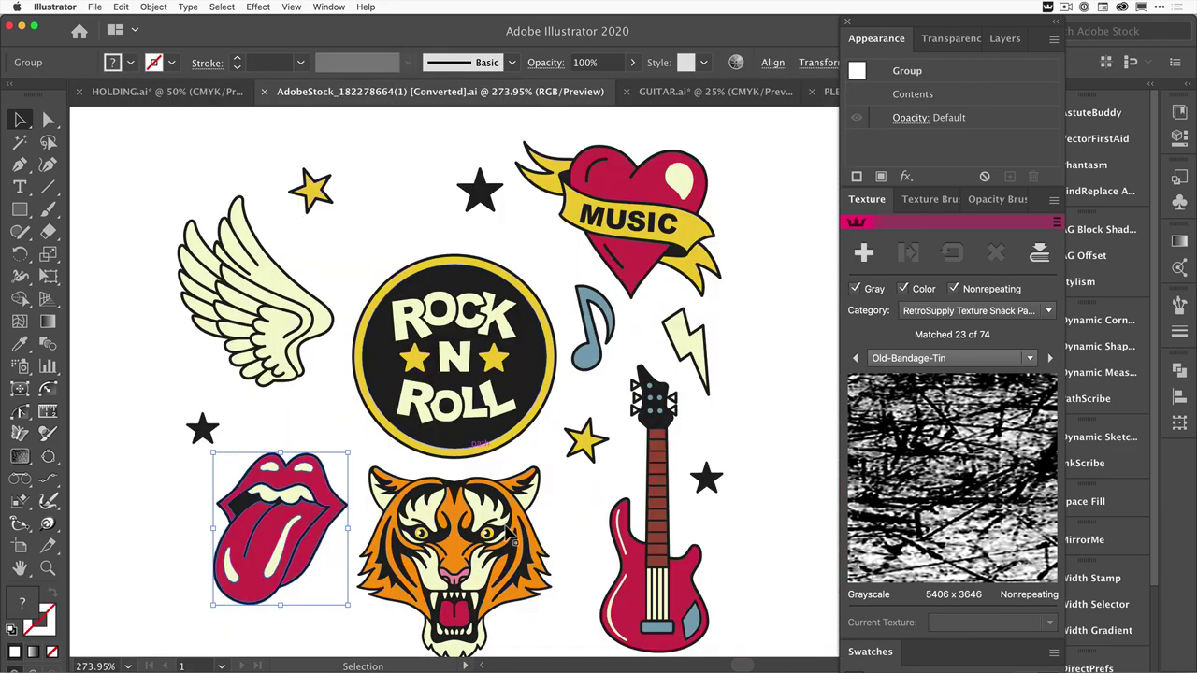
left_click(827, 92)
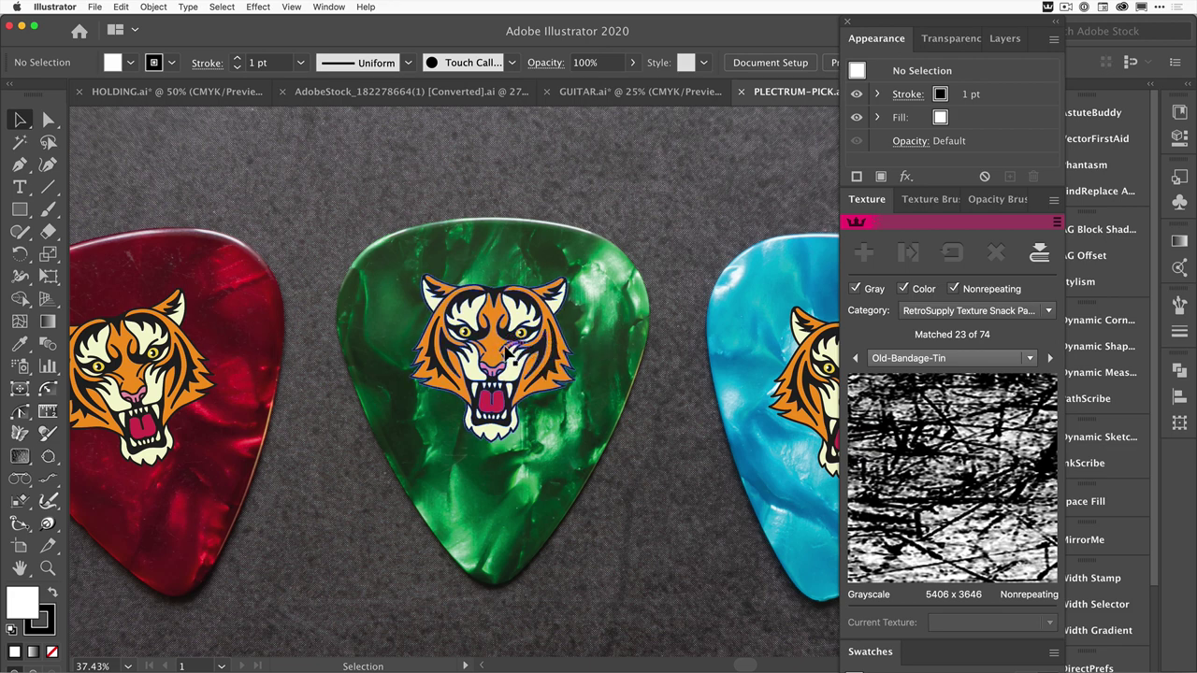
left_click(505, 346)
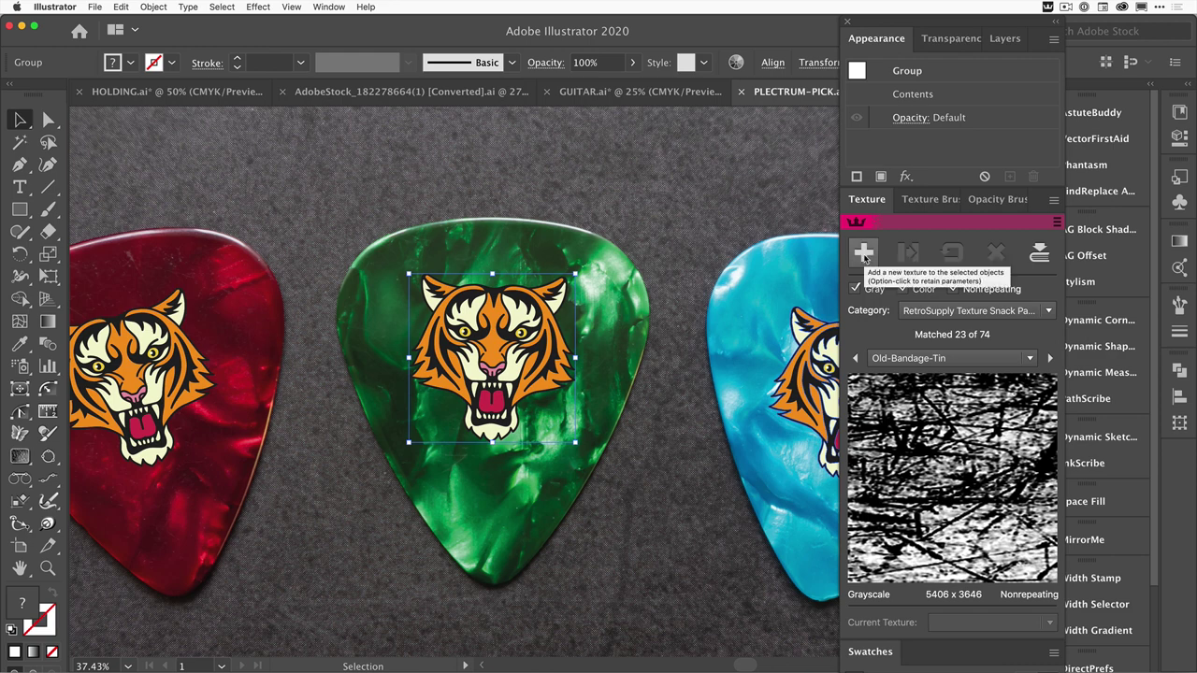
left_click(863, 252)
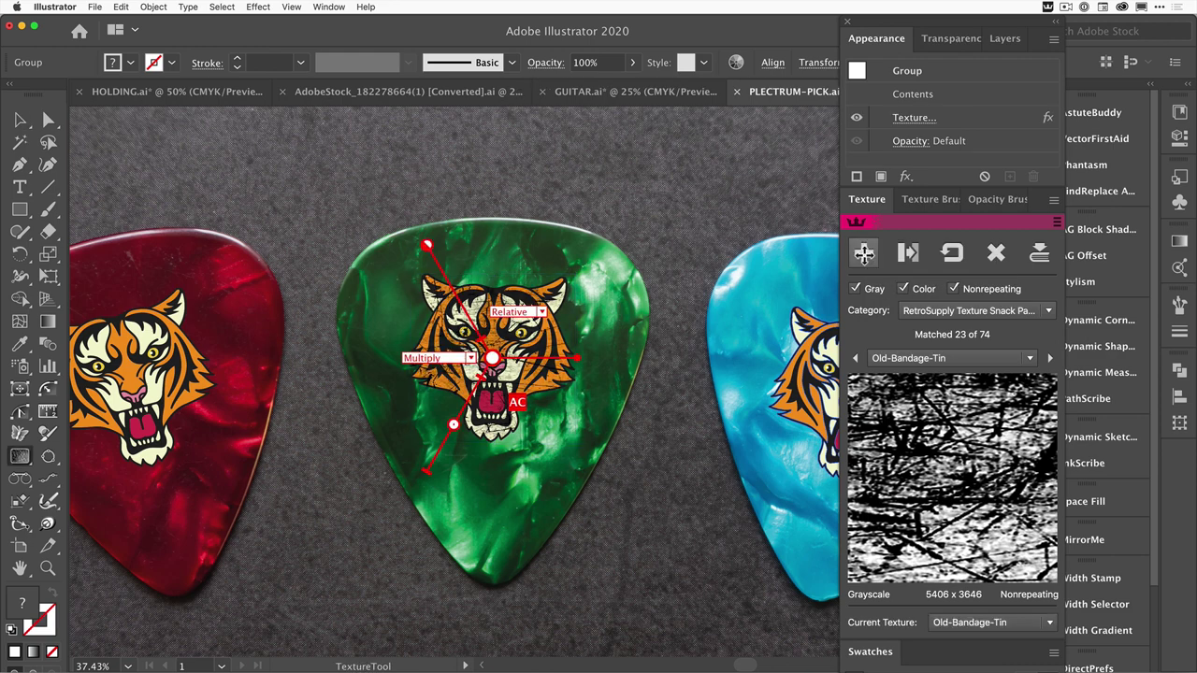
Step: Scale the tiger's texture to about 27%, keep it Relative, and shift it slightly down
left_click_drag(454, 423, 463, 412)
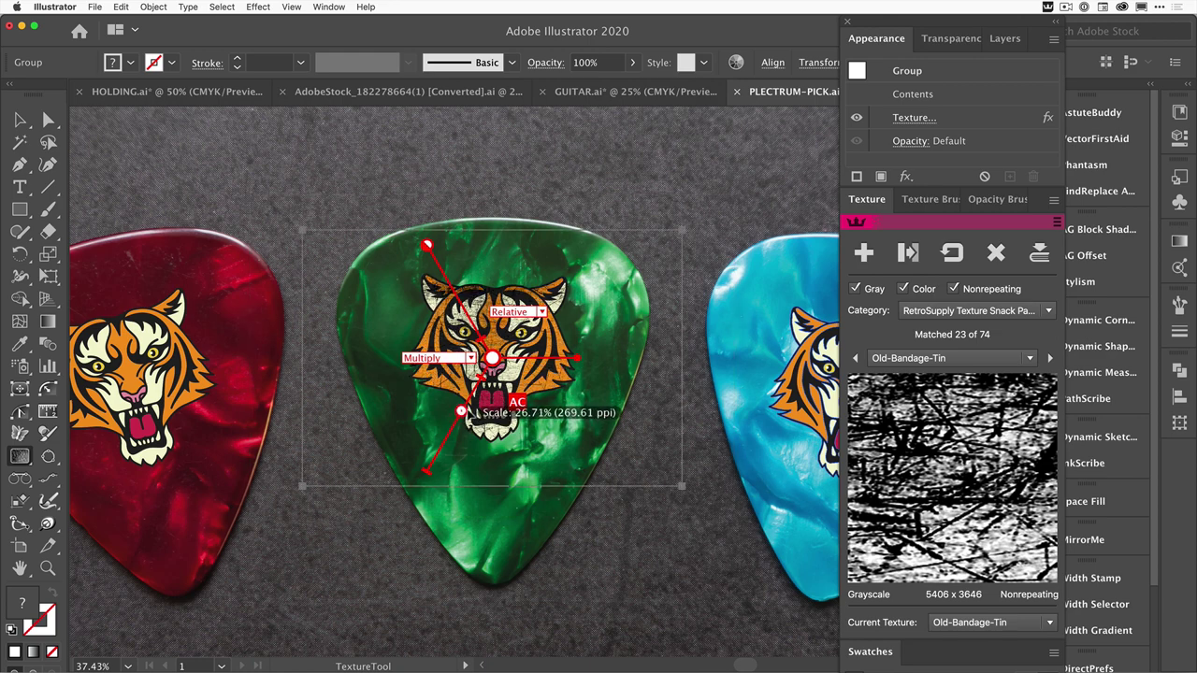
left_click(505, 312)
left_click(495, 324)
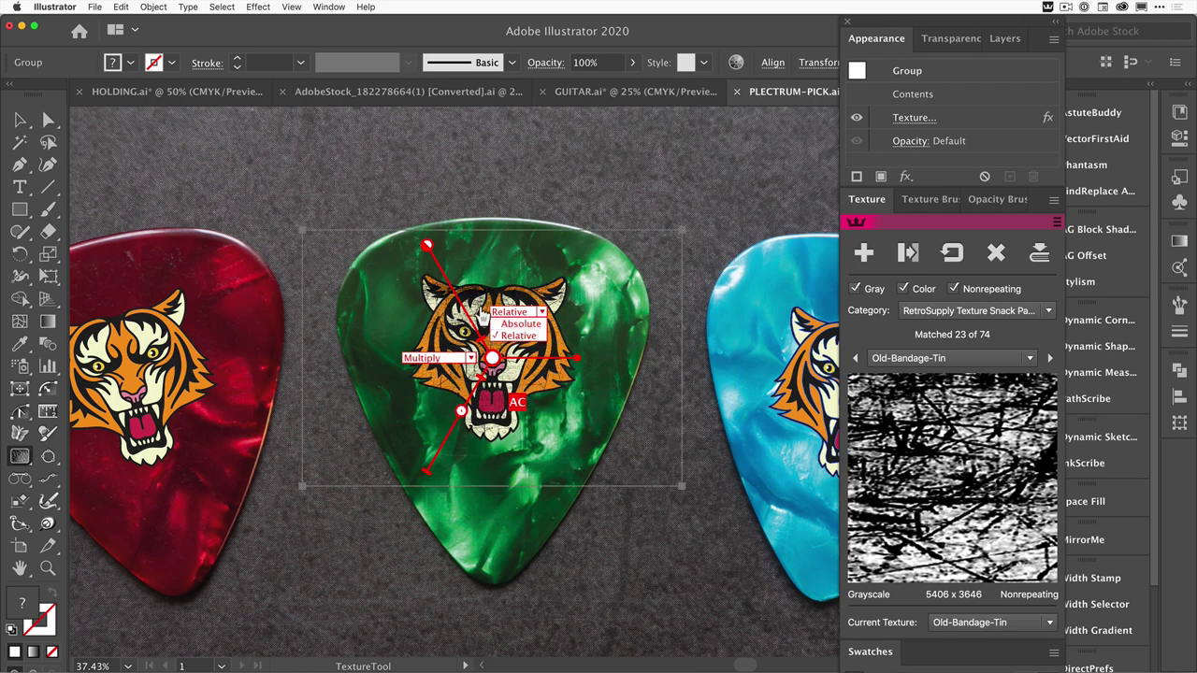
left_click_drag(473, 309, 479, 325)
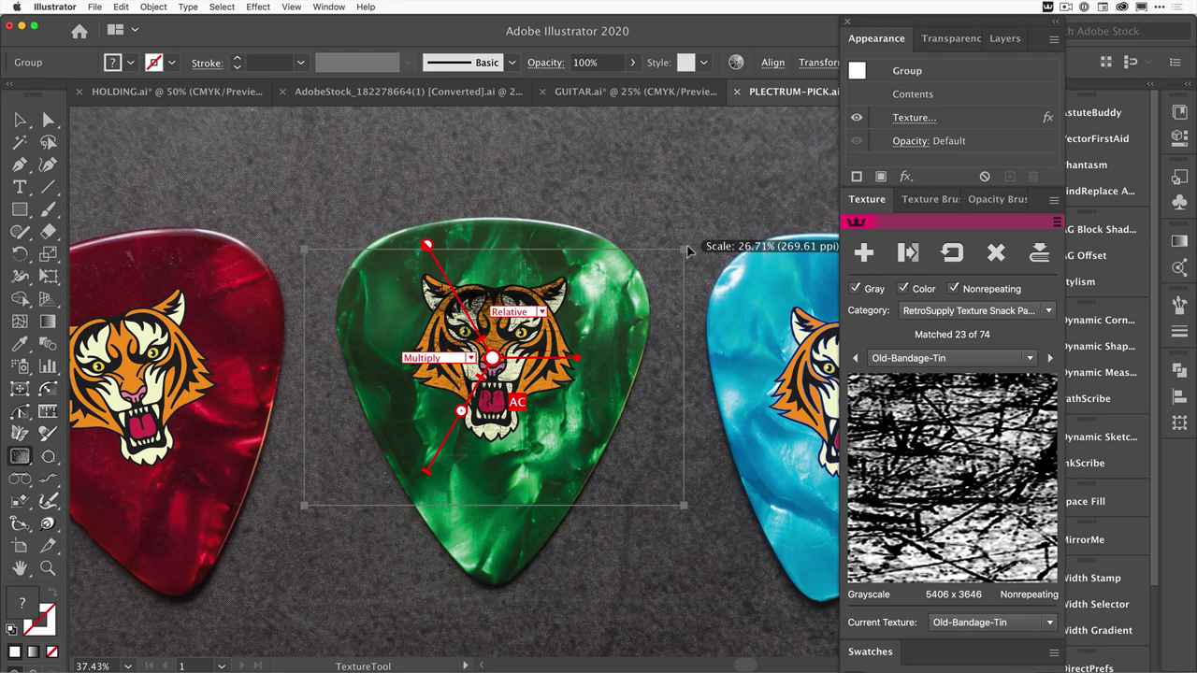
Step: Rotate the tiger's texture by roughly 180 degrees, shifting its center offset to about -10 mm, -28 mm, and set its blend mode to Knockout
left_click_drag(694, 246, 447, 415)
left_click_drag(493, 358, 490, 320)
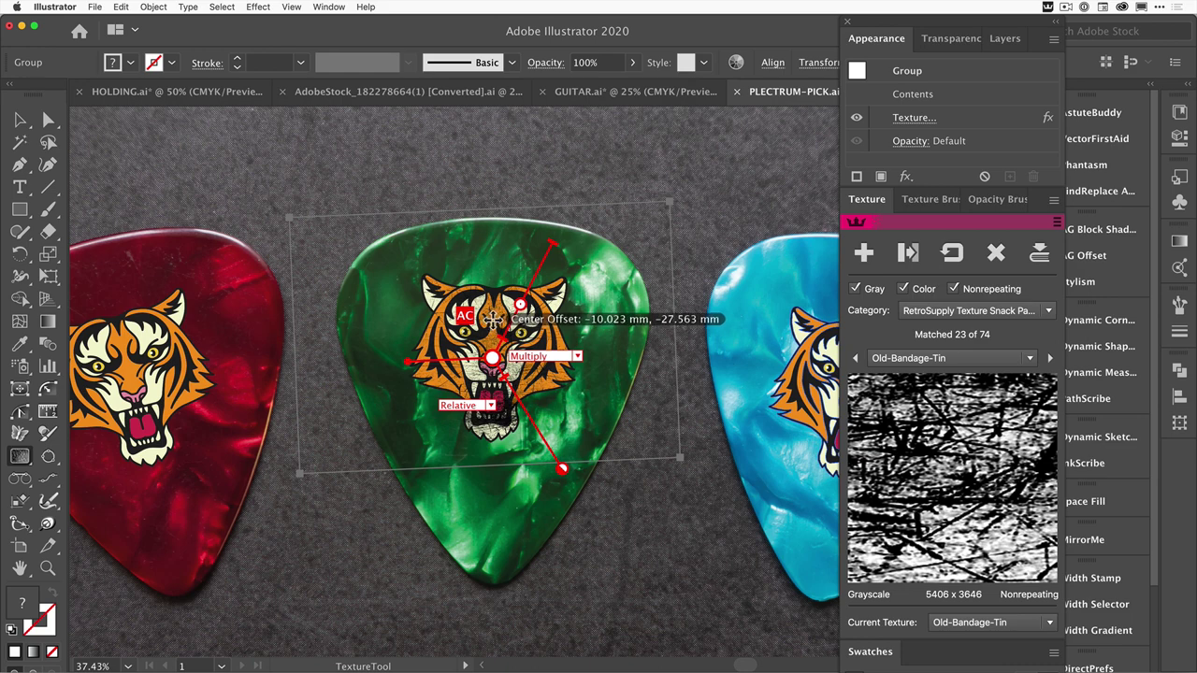
left_click(577, 357)
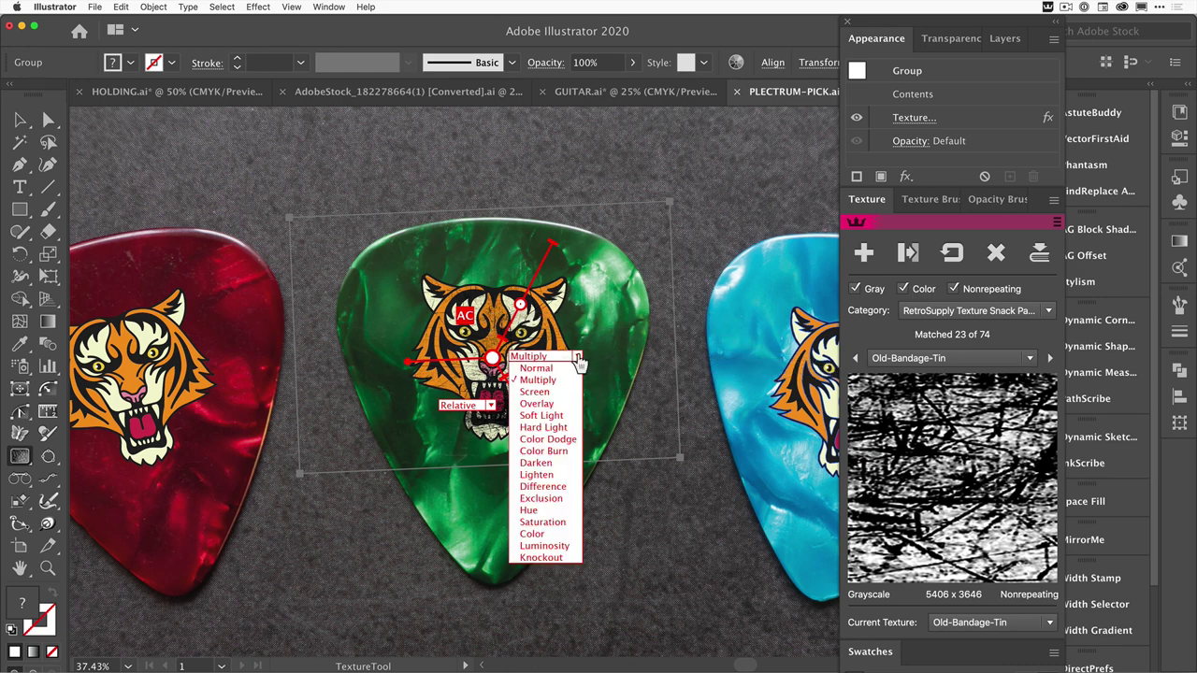
left_click(543, 558)
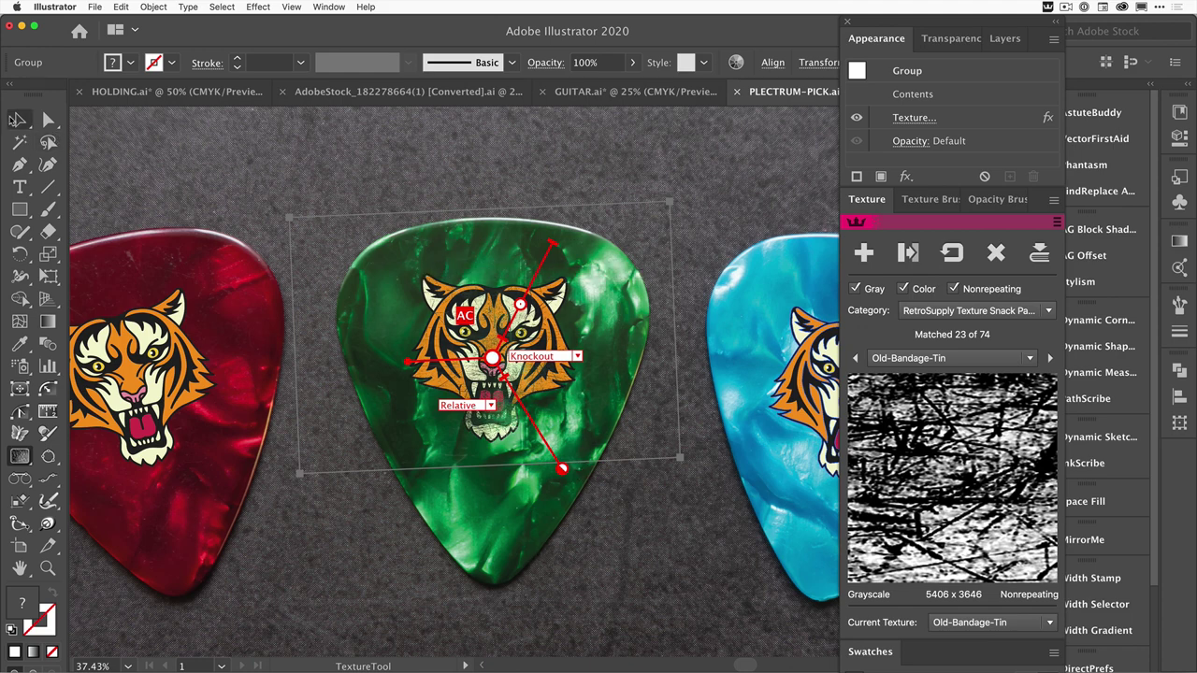
Step: Select the tiger artwork on the green pick and activate the Opacity Brush for it
left_click(18, 120)
left_click(293, 182)
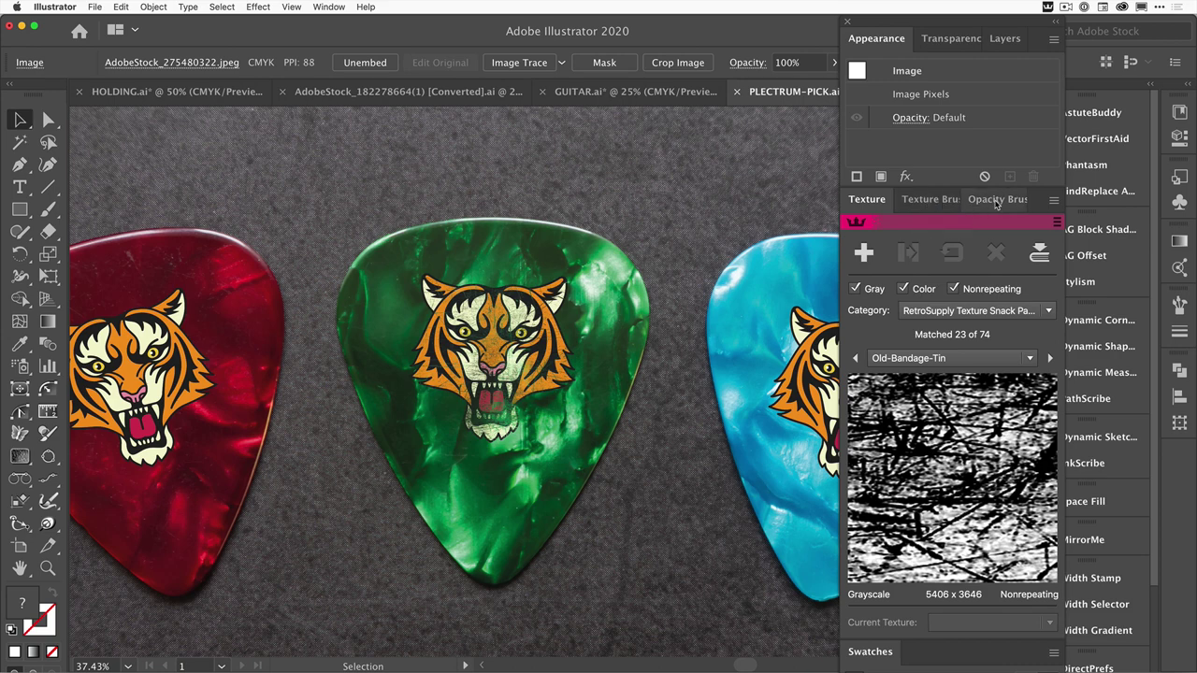
left_click(997, 199)
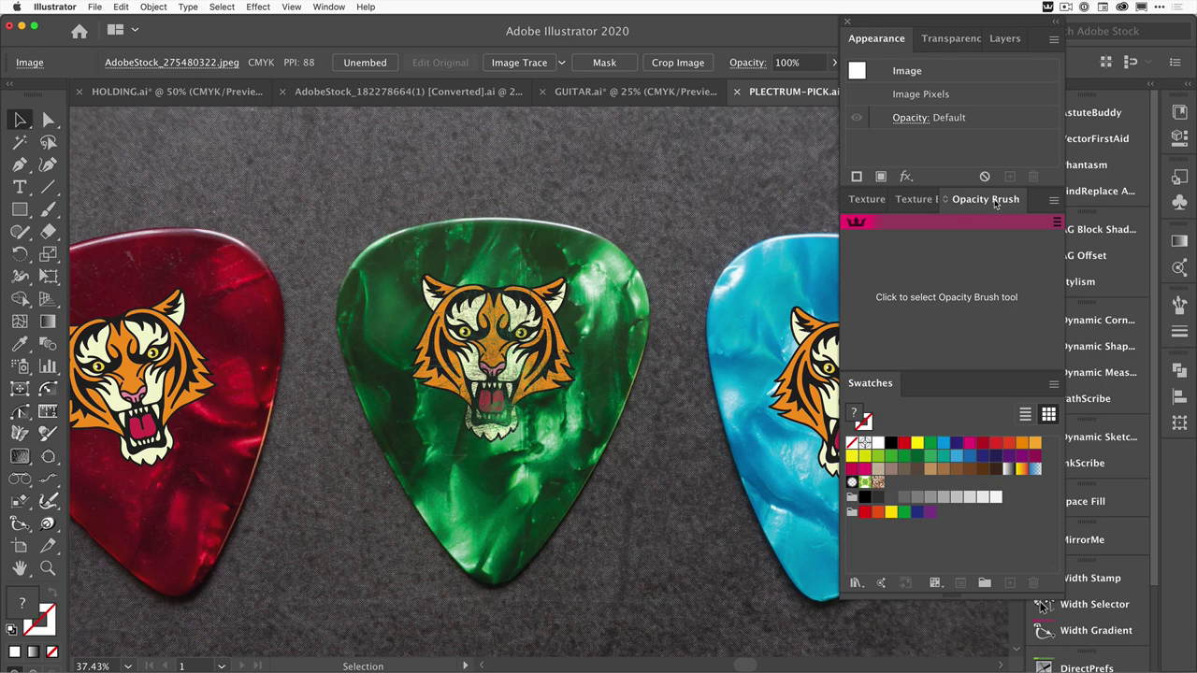
left_click(539, 344)
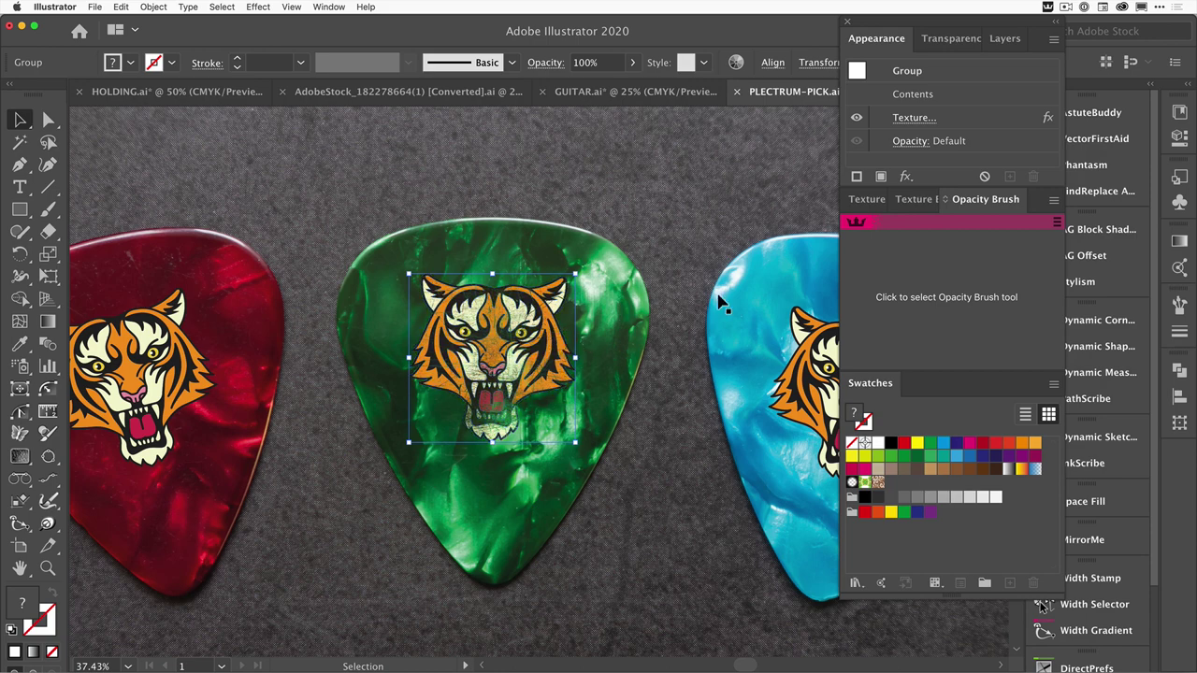
left_click(946, 296)
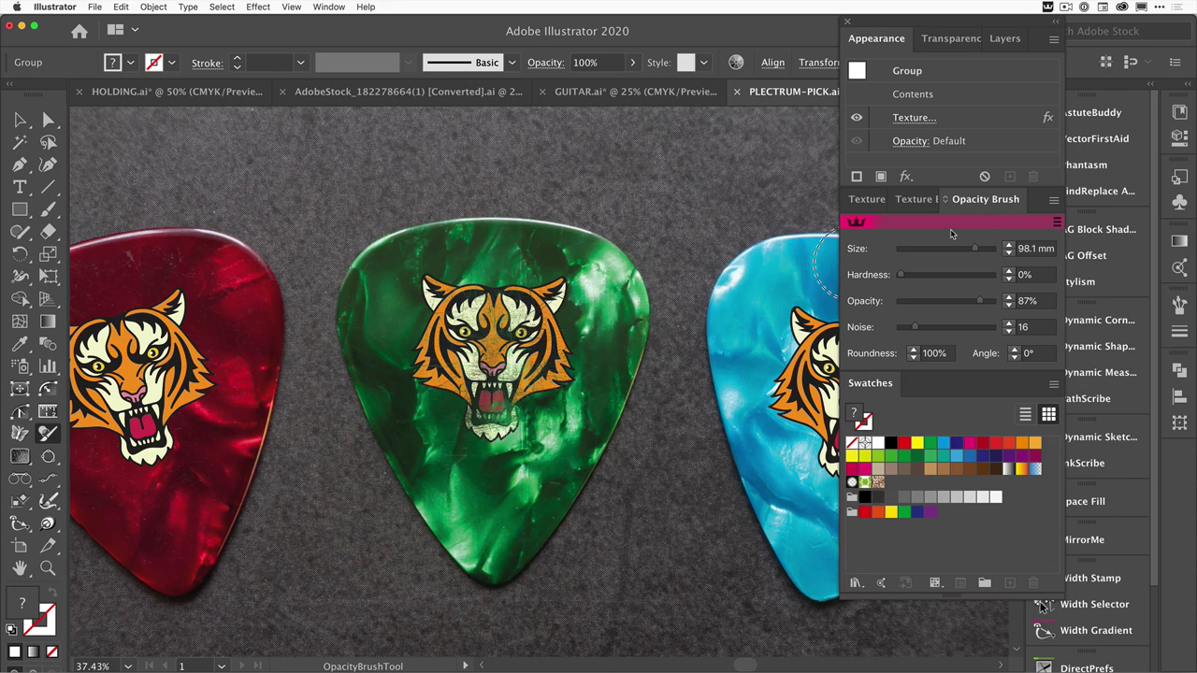
Step: Reduce the Opacity Brush size to about 36.7 mm and, with the tiger reselected, brush over its chin to fade it
left_click_drag(978, 250, 965, 253)
left_click_drag(966, 251, 971, 251)
left_click_drag(971, 249, 964, 253)
left_click(20, 119)
left_click(482, 342)
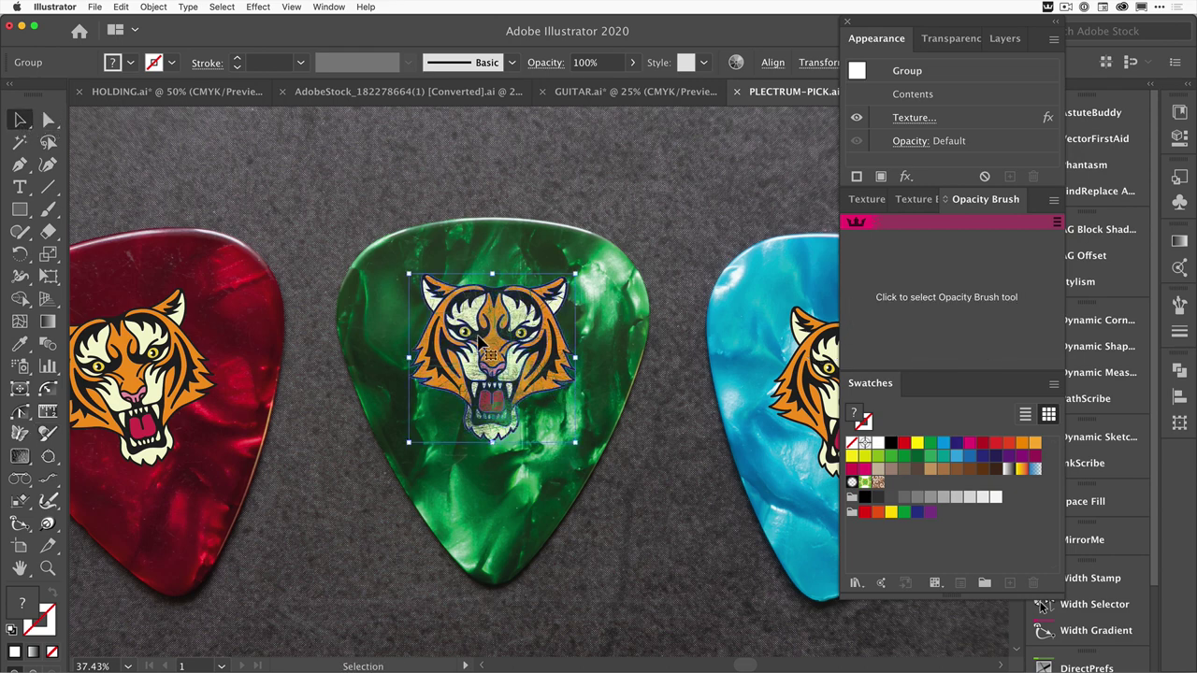
left_click(946, 296)
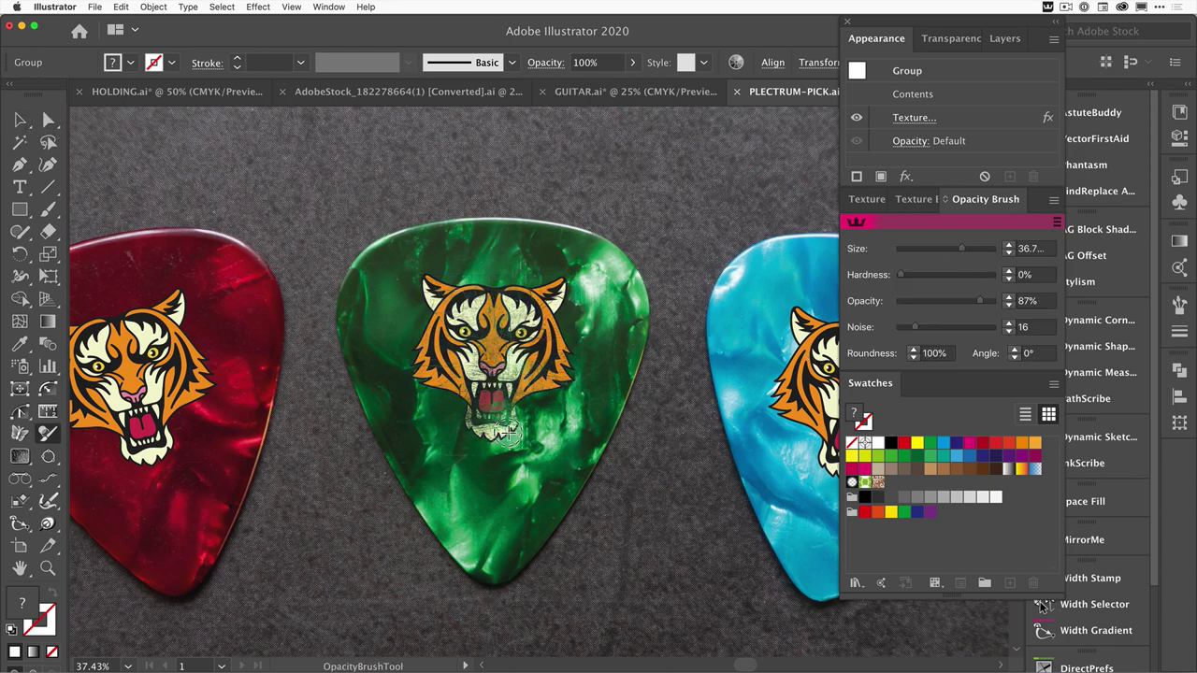
mouse_move(507, 430)
left_mouse_down()
mouse_move(529, 398)
mouse_move(559, 381)
mouse_move(517, 429)
mouse_move(524, 397)
mouse_move(498, 437)
left_mouse_up()
Step: Enlarge the Opacity Brush to about 103.7 mm, fade the tiger's chin and lower cheeks on both sides, and return to its texture settings
left_click_drag(968, 250, 982, 250)
mouse_move(598, 379)
left_mouse_down()
mouse_move(563, 409)
mouse_move(577, 374)
mouse_move(519, 439)
mouse_move(475, 442)
mouse_move(587, 423)
left_mouse_up()
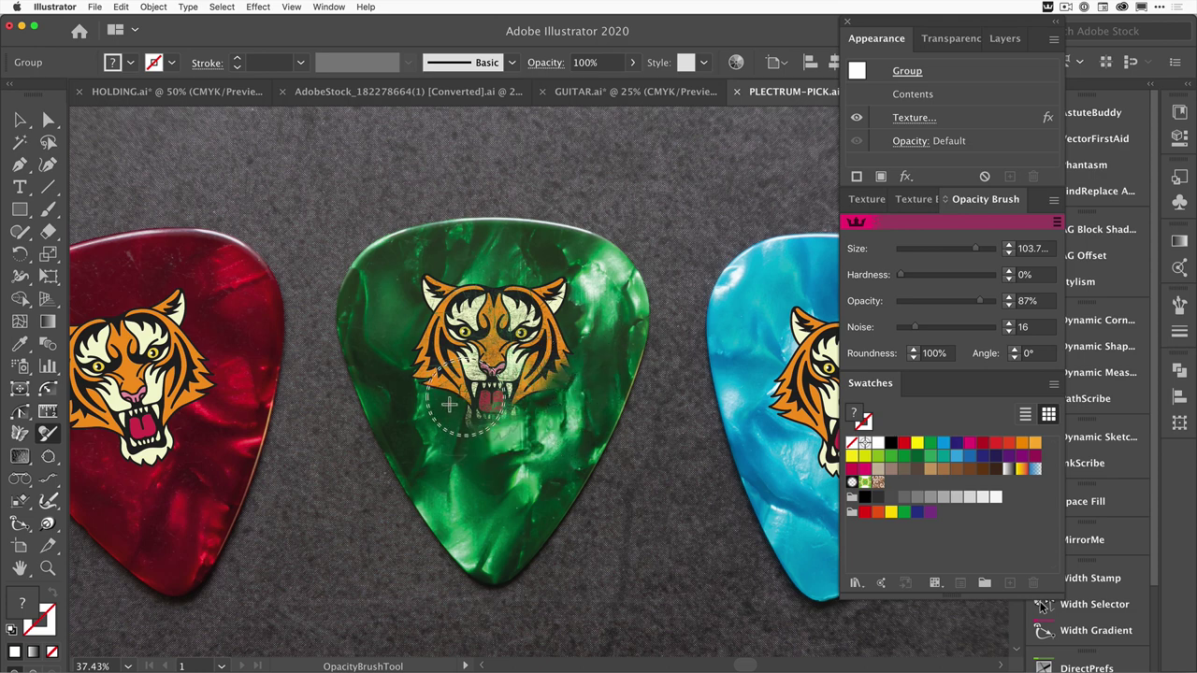
left_click_drag(428, 406, 396, 368)
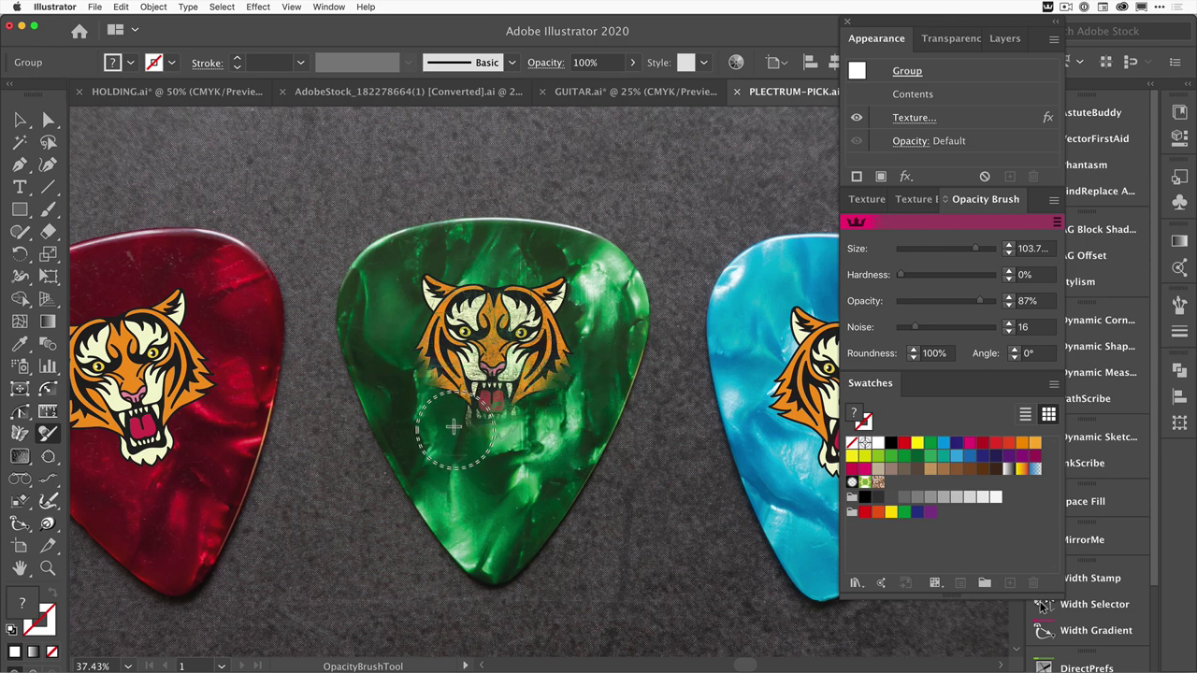
mouse_move(454, 427)
left_mouse_down()
mouse_move(396, 352)
mouse_move(417, 393)
mouse_move(413, 355)
left_mouse_up()
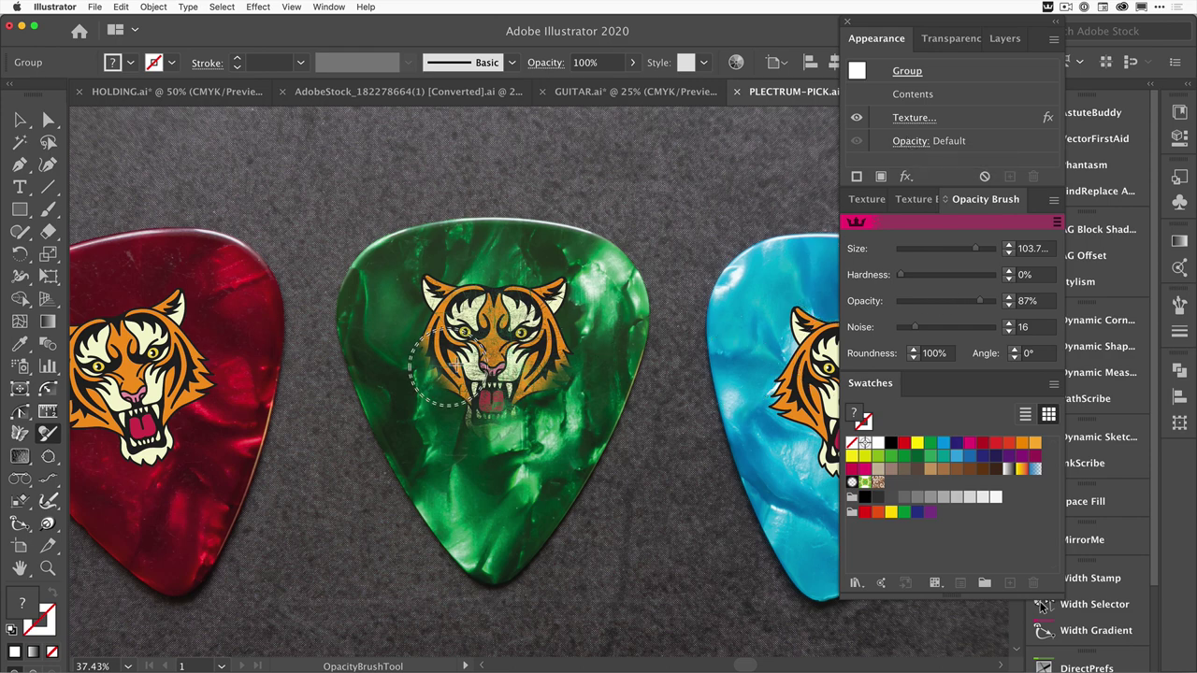
left_click_drag(446, 369, 479, 357)
left_click(867, 200)
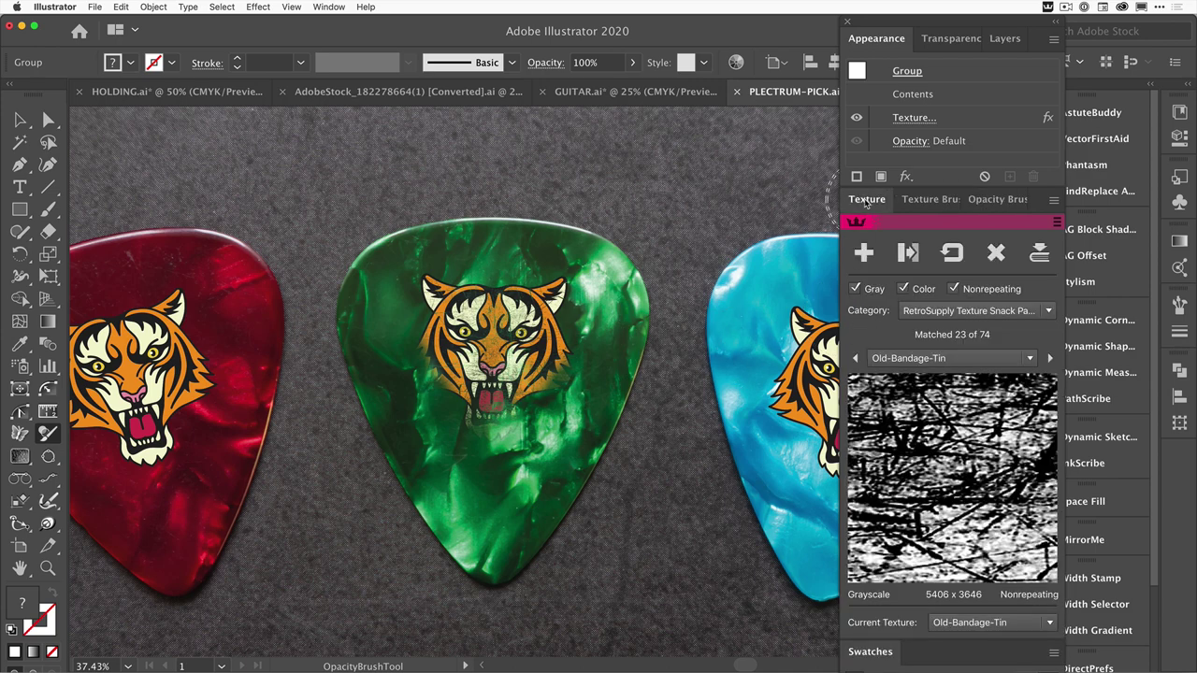